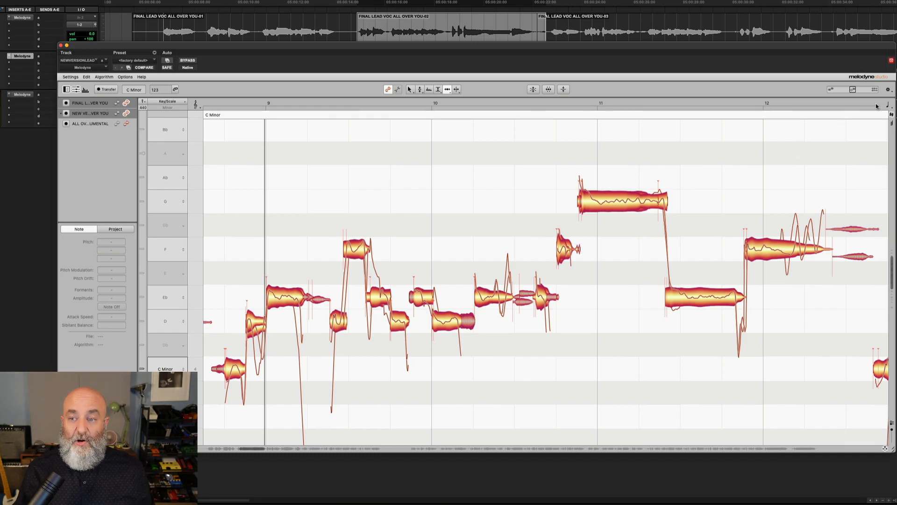
Set the note grid snapping to the finest note value in the grid options
click(888, 107)
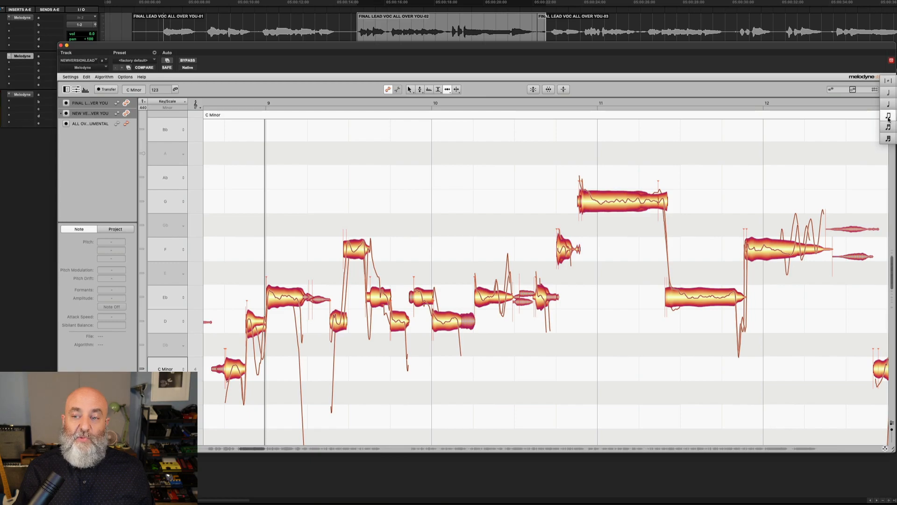
click(888, 137)
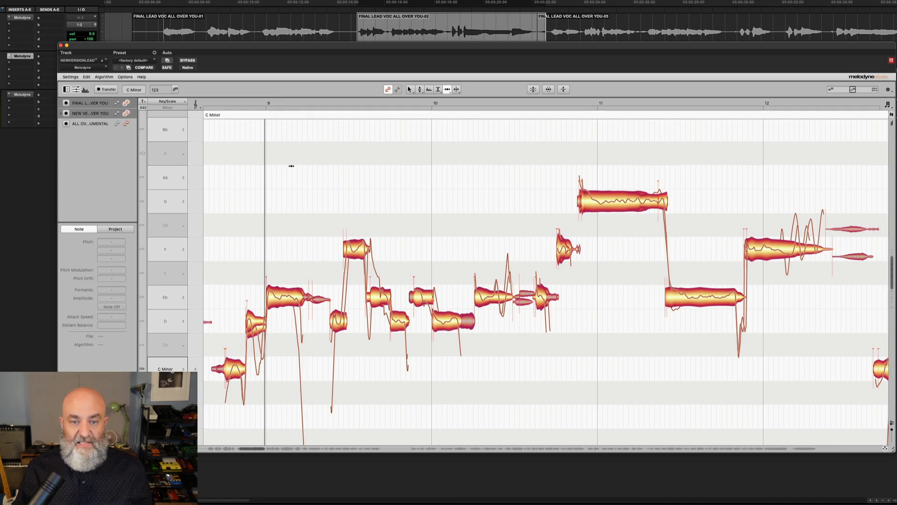
Play the passage and toggle showing the other vocal track's notes overlaid in the note editor
key(space)
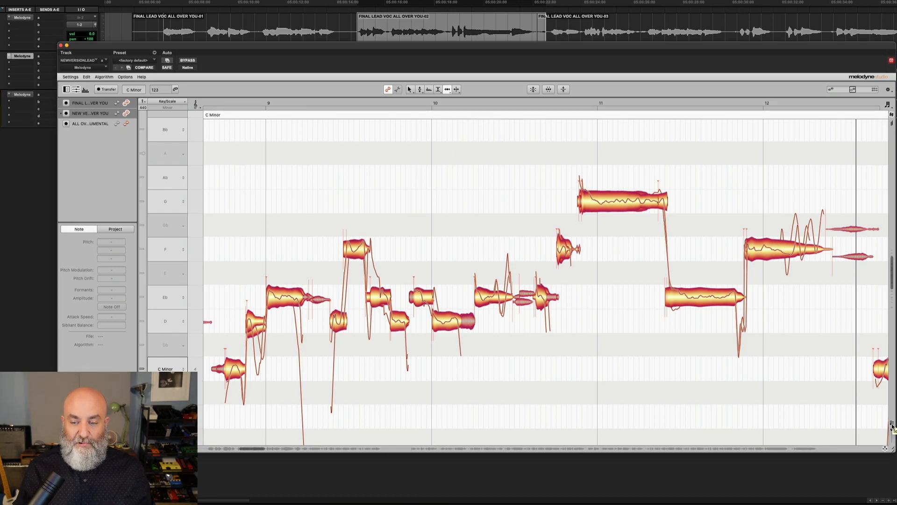
drag(891, 426, 892, 430)
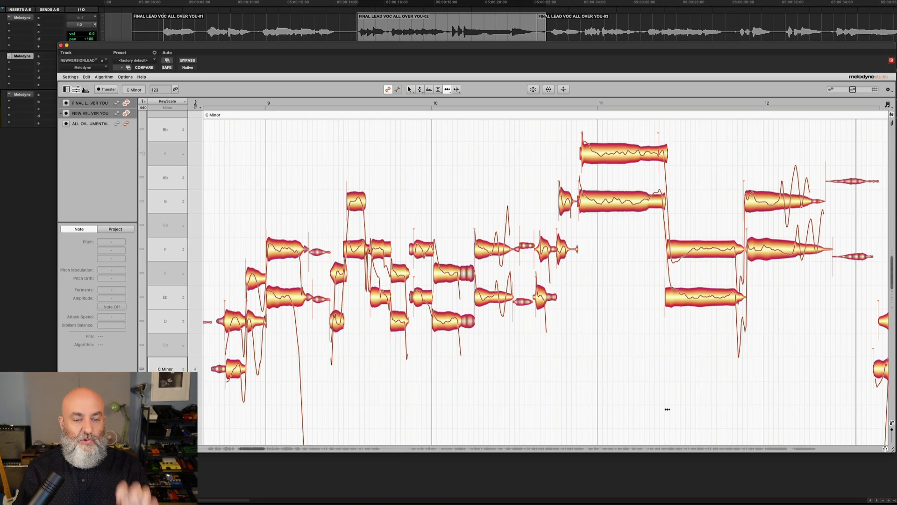
click(892, 423)
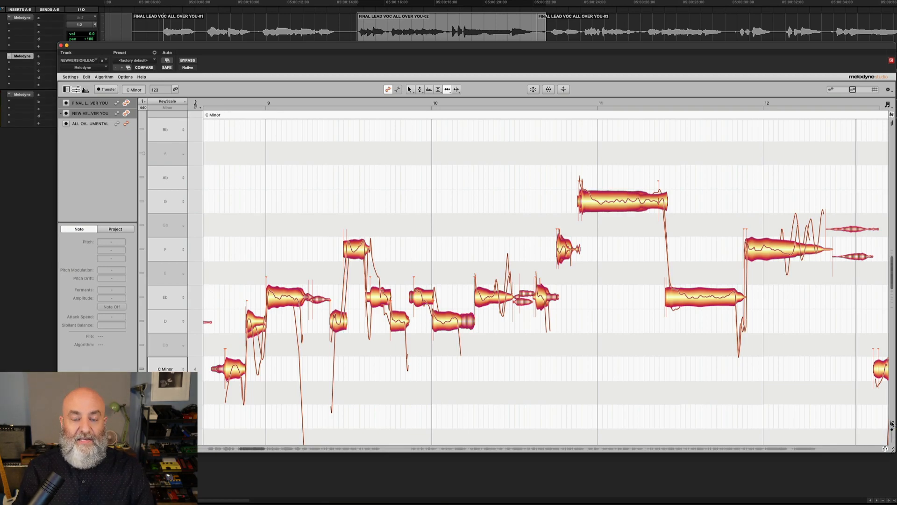
click(892, 423)
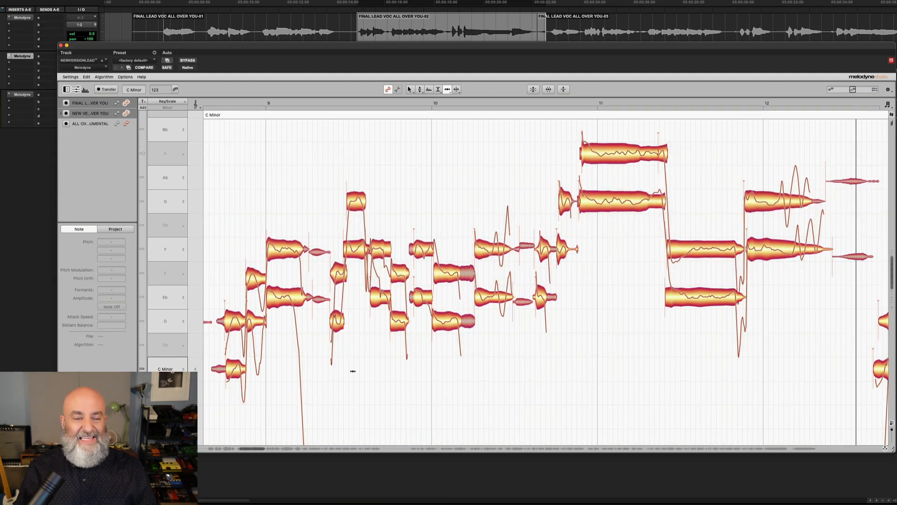
Inspect the opening notes of the lead and doubled vocal tracks to compare their pitches and start times
drag(223, 289, 276, 289)
scroll(304, 281, left, 2)
scroll(296, 281, down, 4)
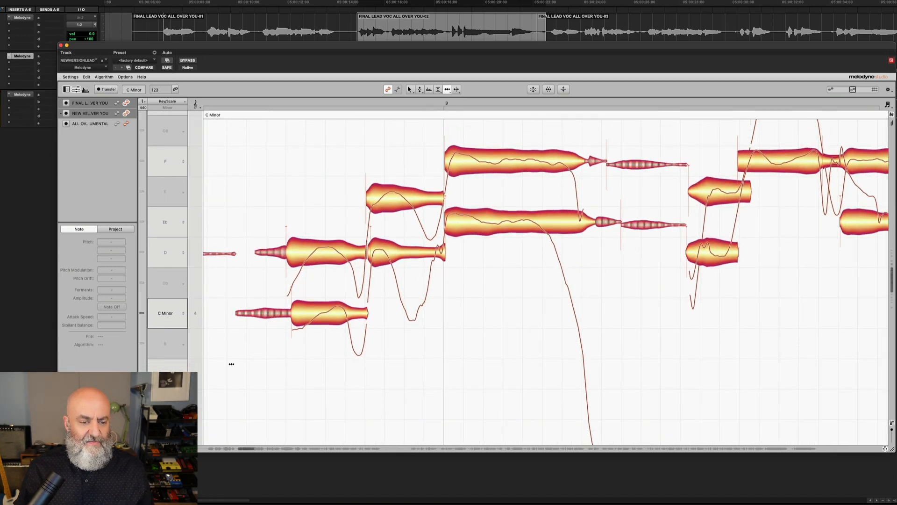
scroll(232, 366, right, 2)
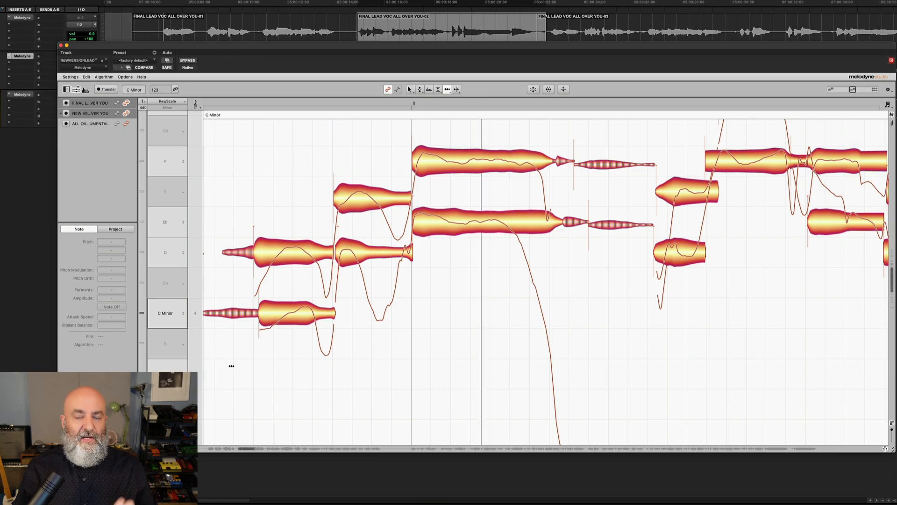
scroll(231, 366, left, 3)
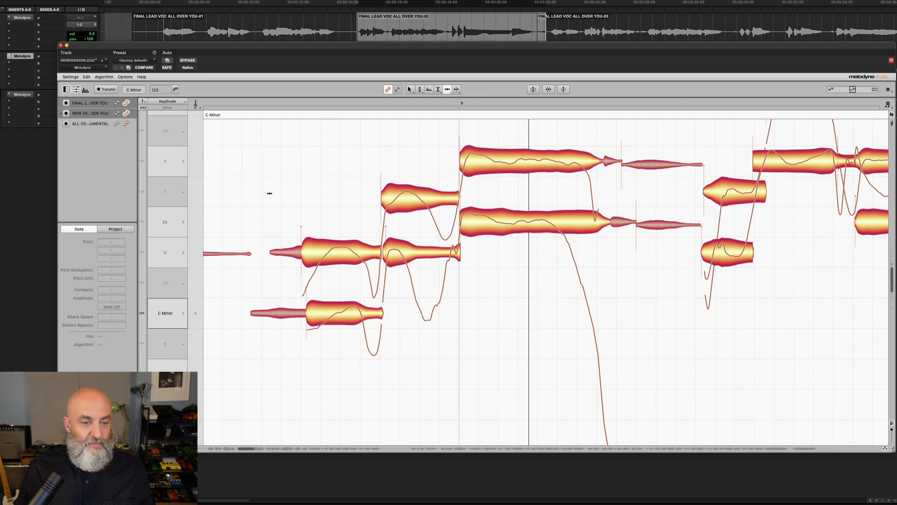
drag(269, 252, 253, 256)
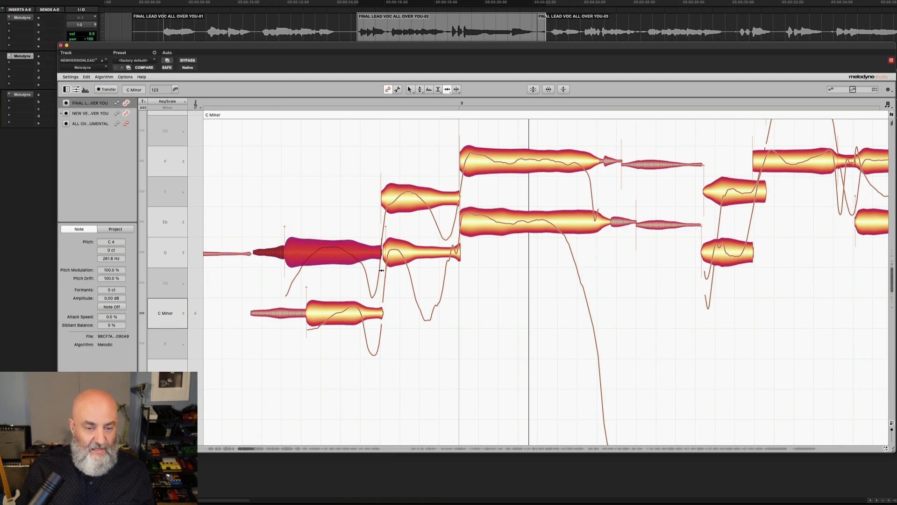
click(383, 255)
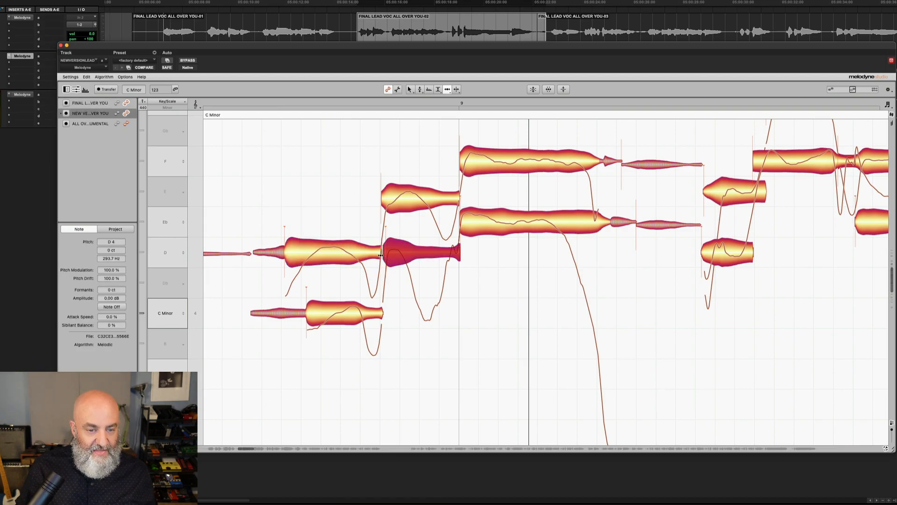
click(379, 255)
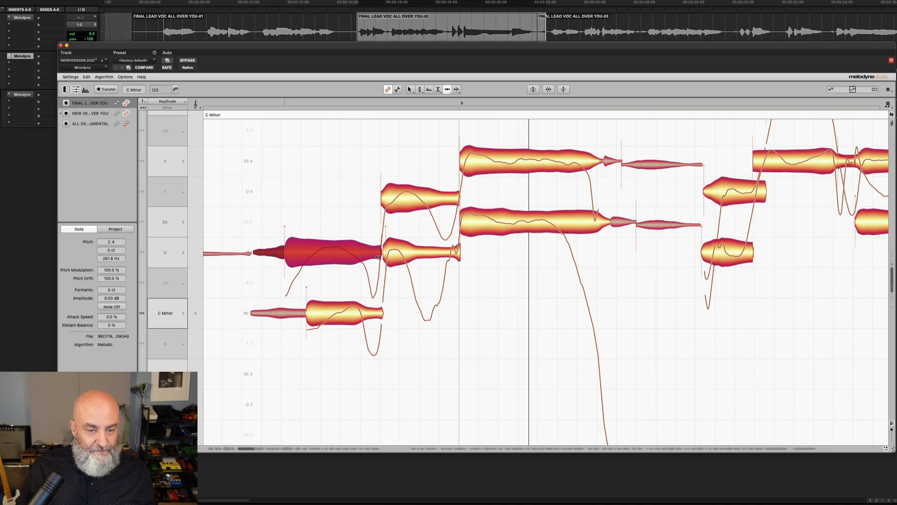
With the Time Handle Tool, shift the doubled track's low C4 note's attack earlier to line up with the lead vocal
scroll(379, 256, up, 3)
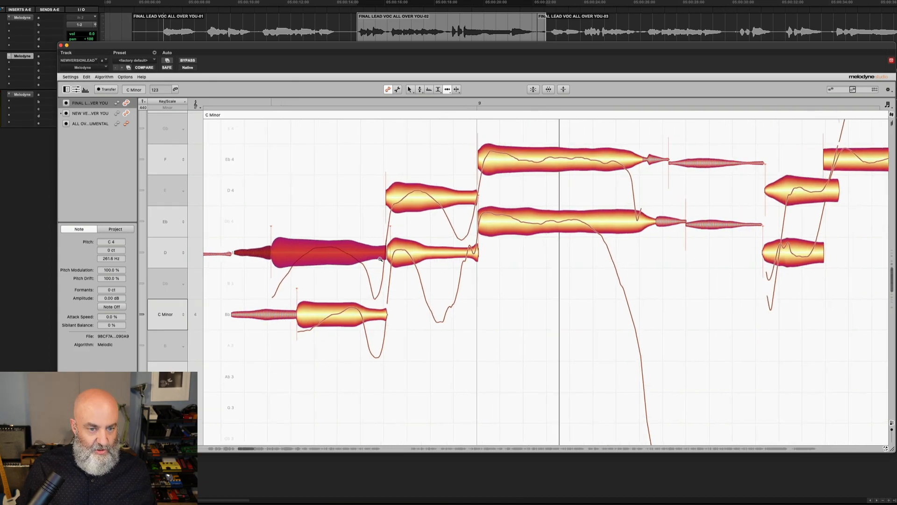
scroll(388, 260, left, 3)
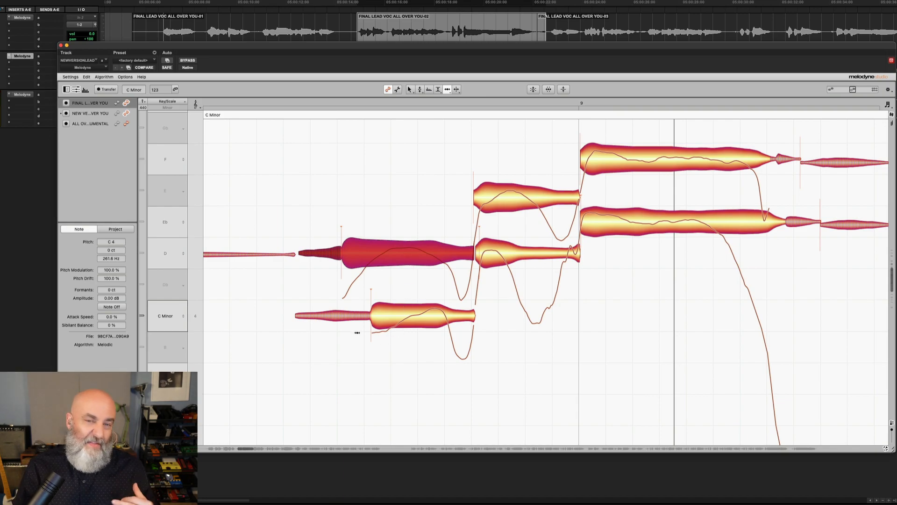
right_click(316, 282)
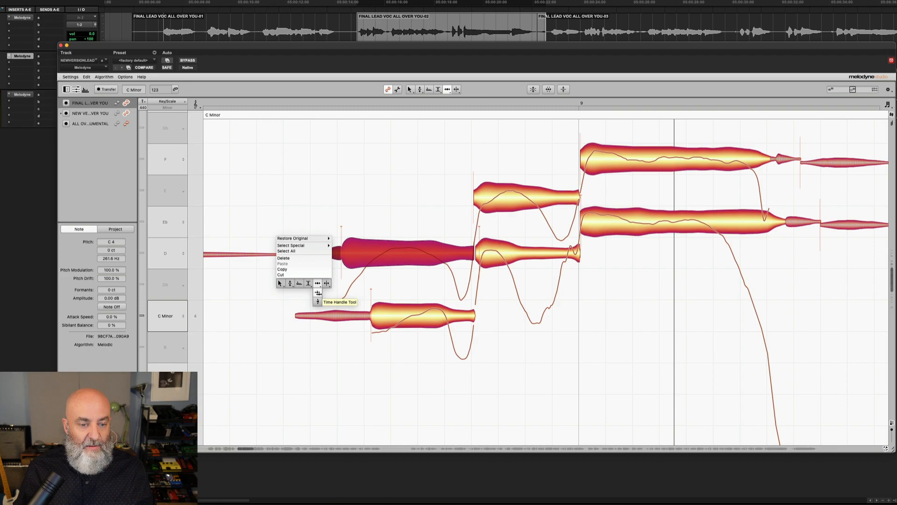
click(317, 292)
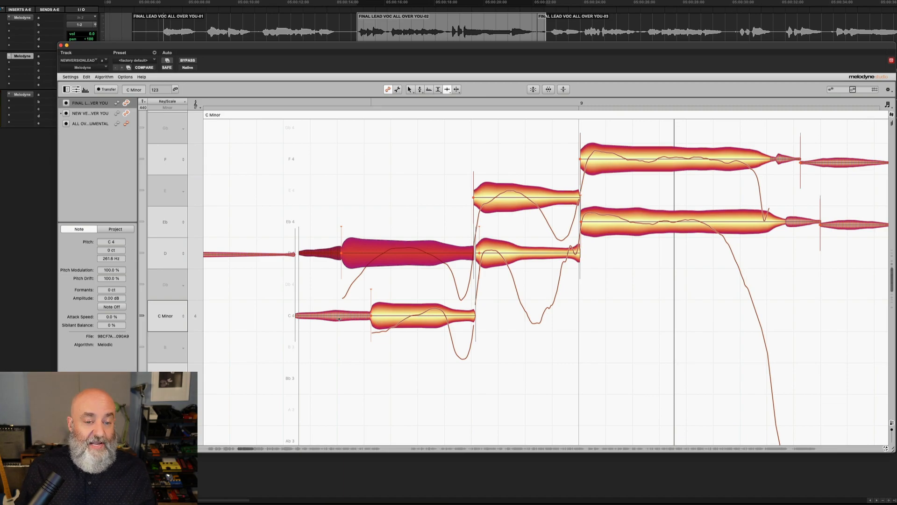
click(371, 316)
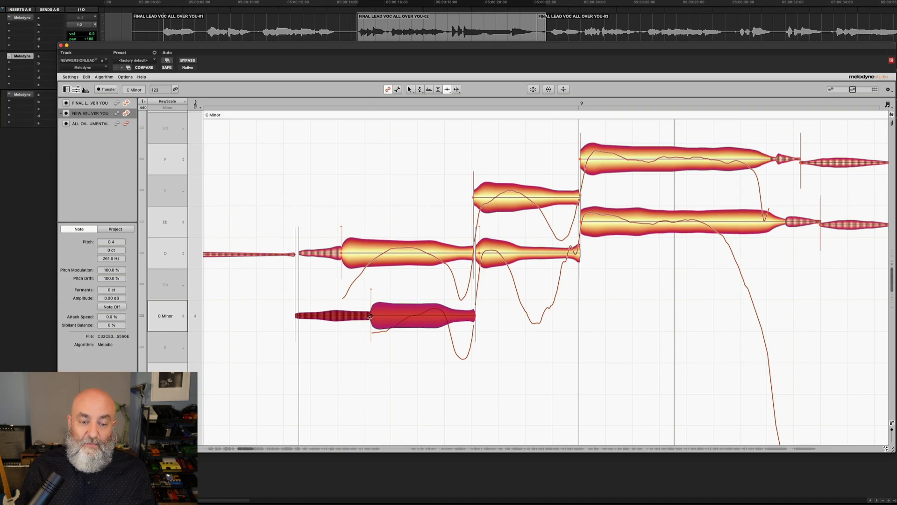
click(358, 337)
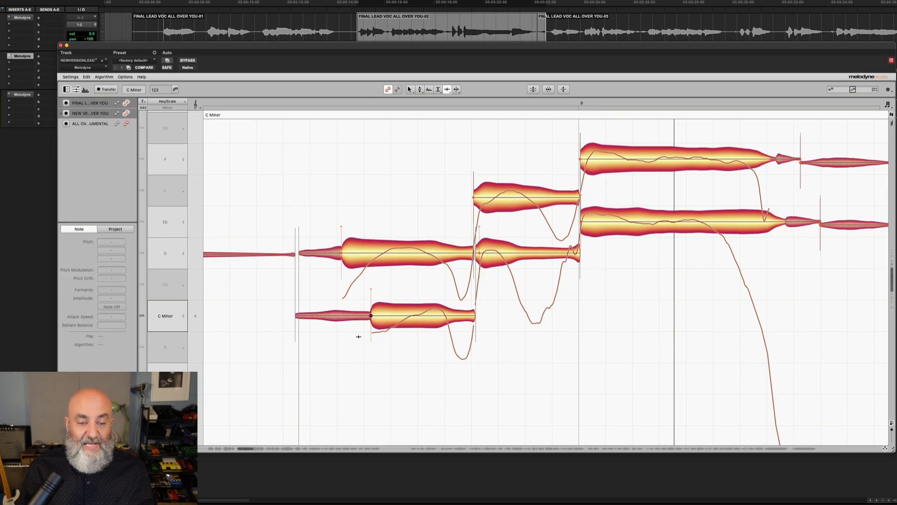
click(371, 316)
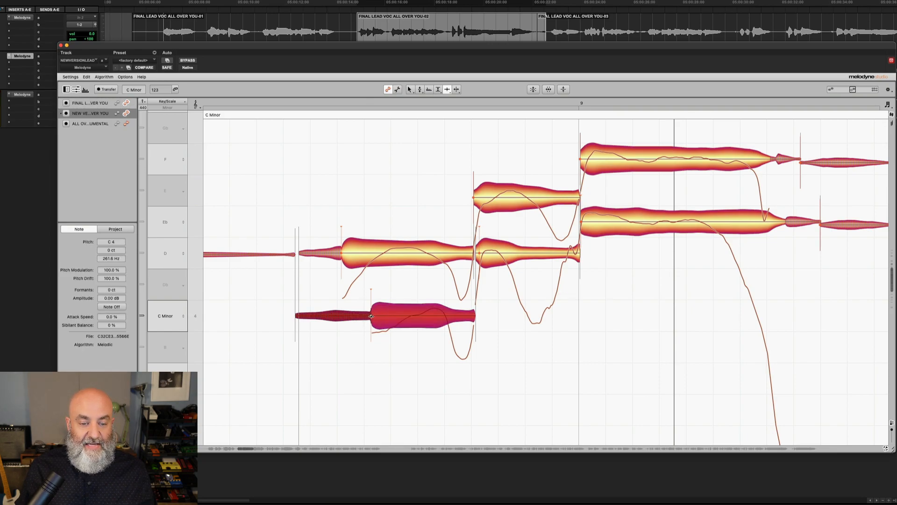
drag(371, 316, 341, 316)
drag(340, 259, 341, 259)
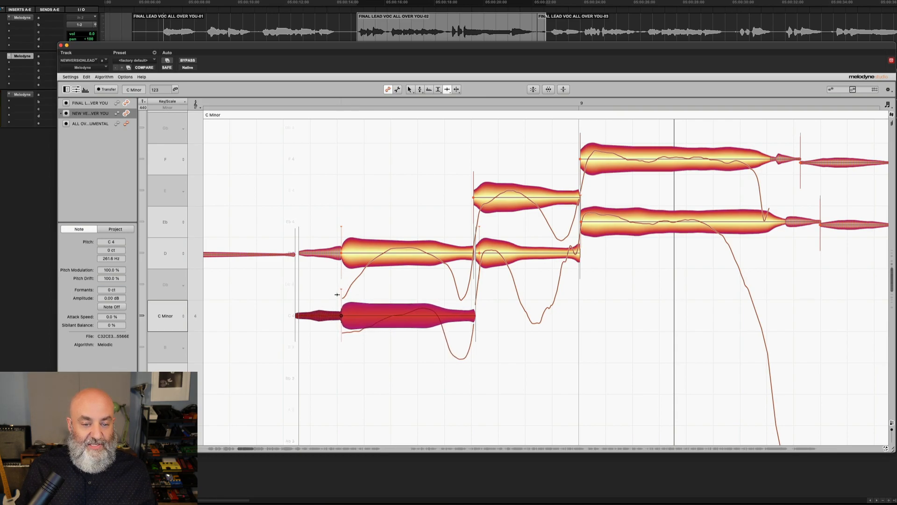
Add time handles inside the doubled track's C4 note and stretch the following D4 note to align with the lead
right_click(298, 312)
click(296, 309)
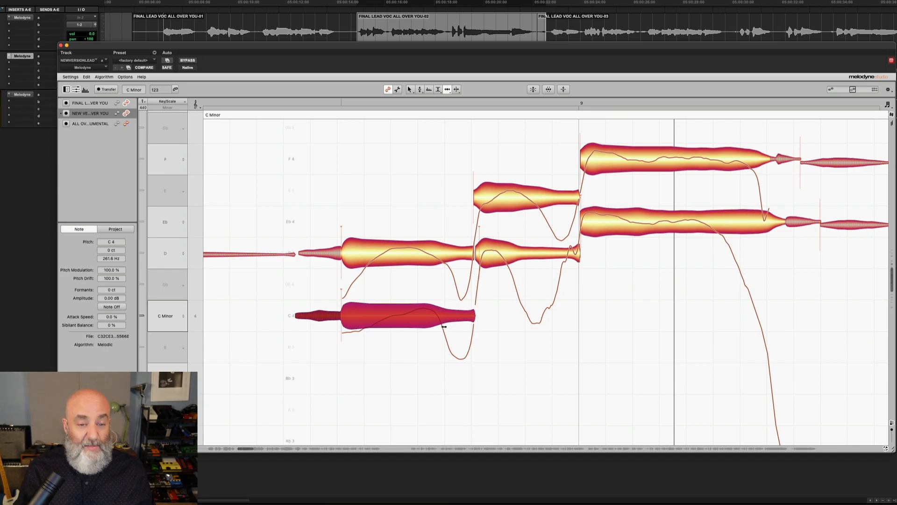
right_click(407, 308)
click(406, 326)
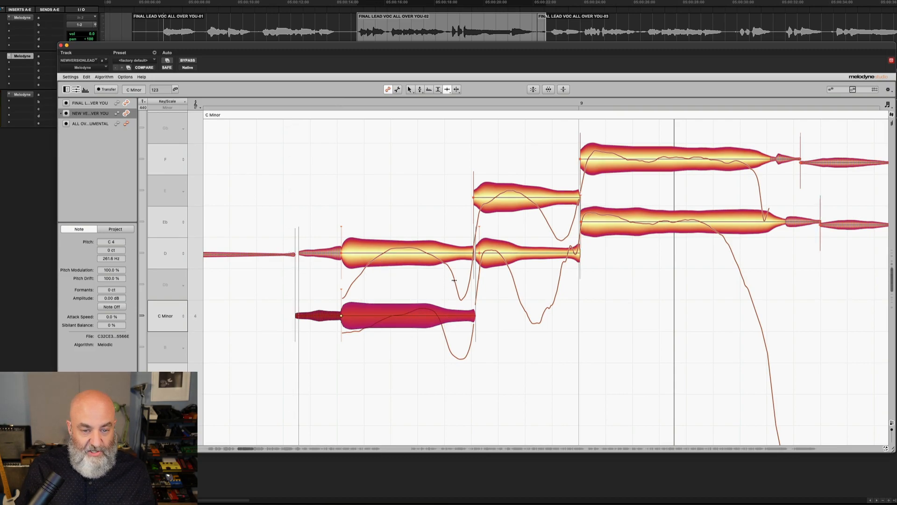
double_click(441, 316)
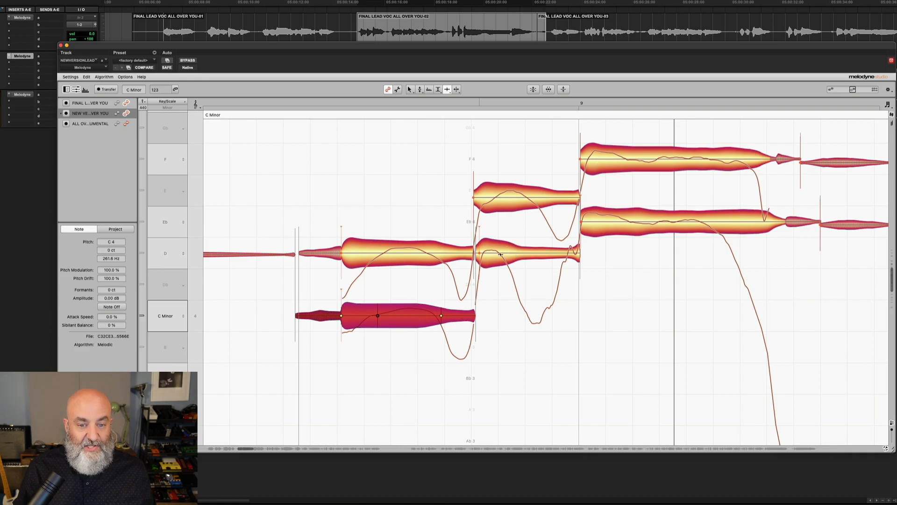
drag(501, 254, 532, 253)
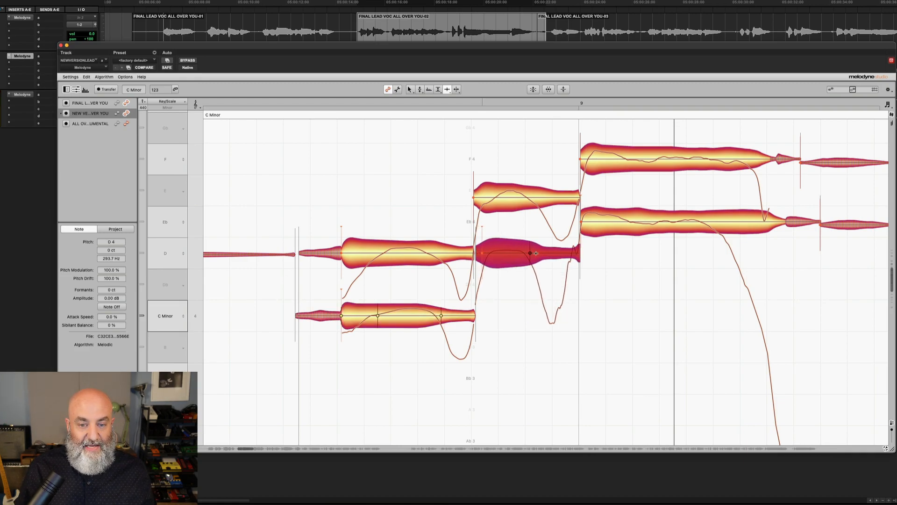
Nudge a time handle on the lead vocal's upper note and play back the passage to check the alignment
click(554, 198)
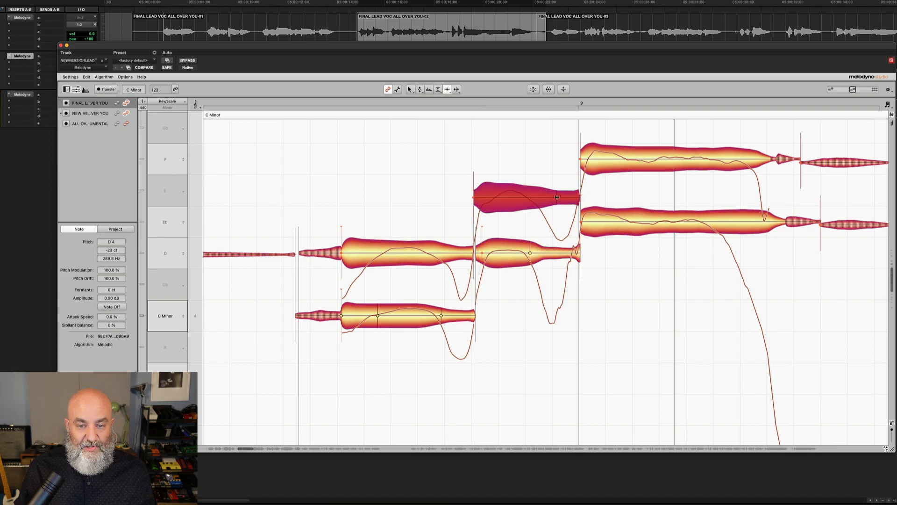
drag(553, 200, 550, 202)
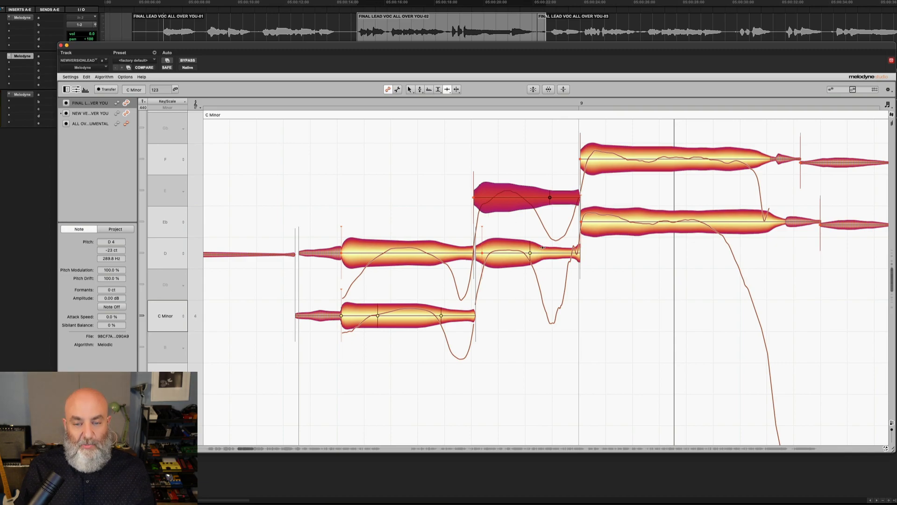
scroll(568, 209, right, 4)
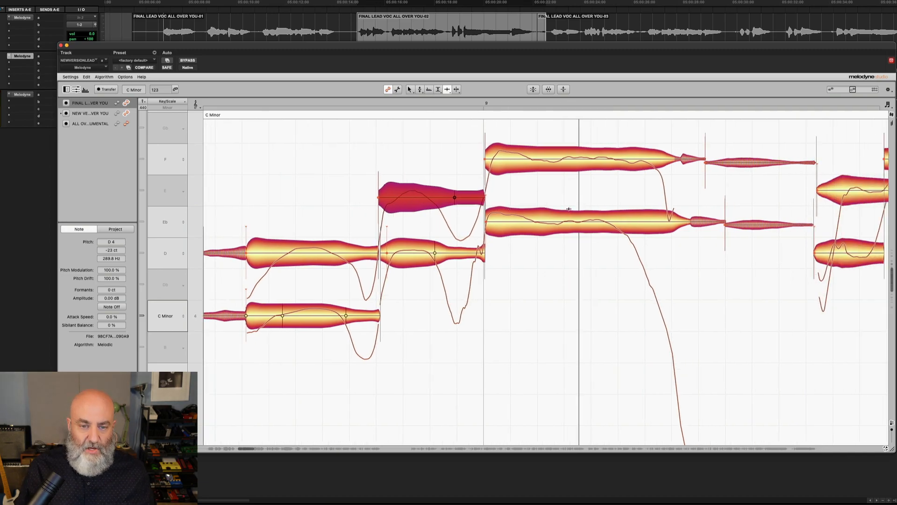
scroll(569, 209, right, 2)
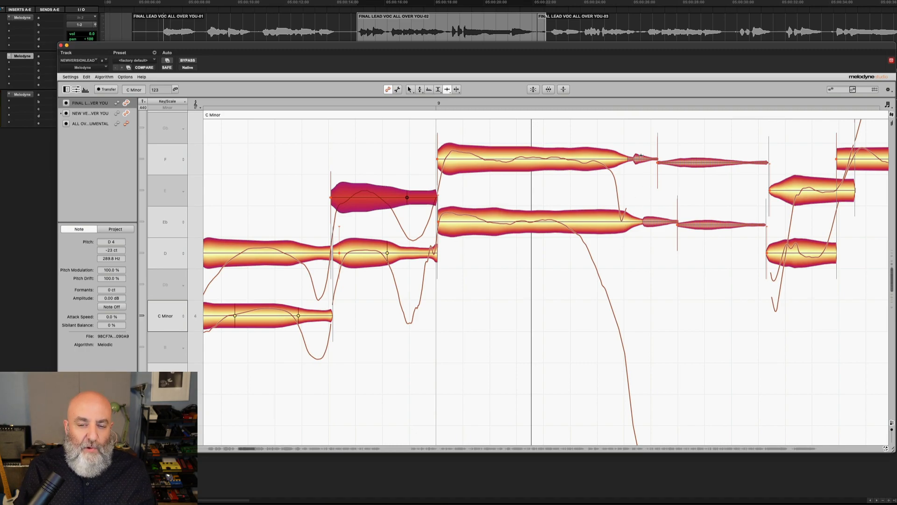
scroll(643, 269, left, 3)
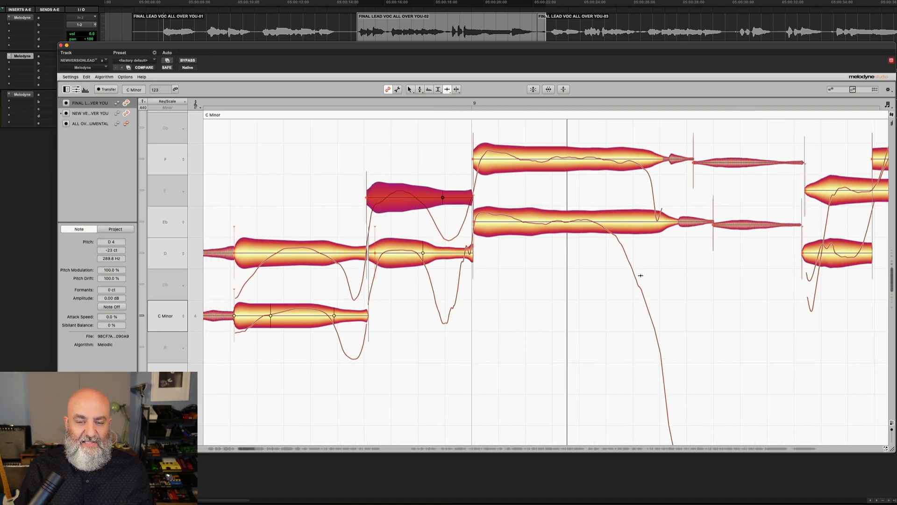
drag(640, 275, 629, 278)
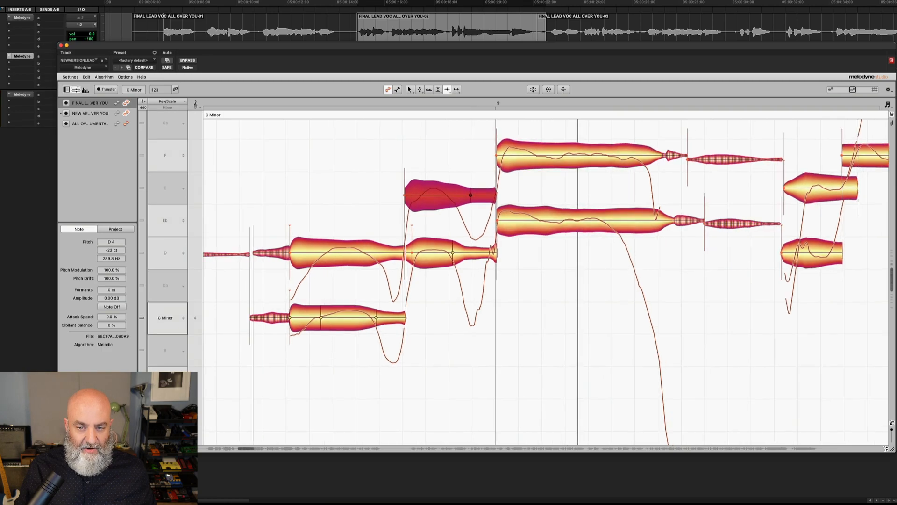
key(space)
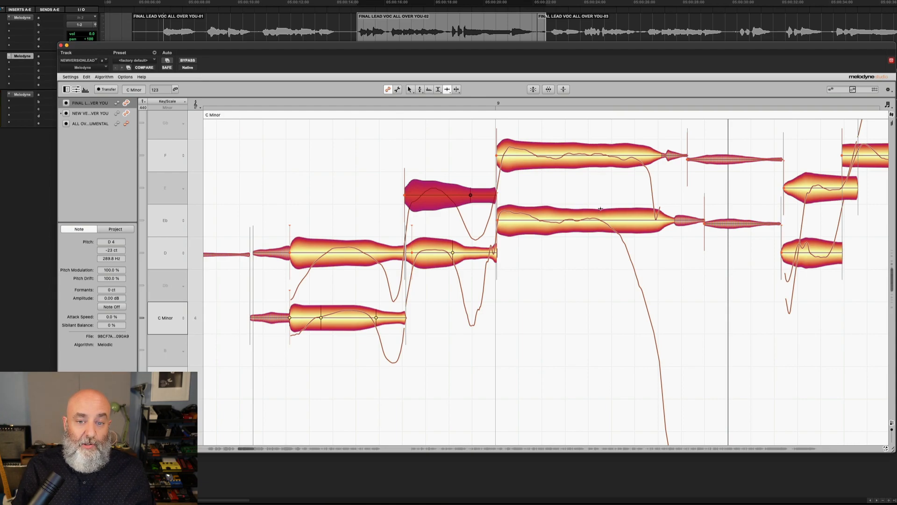
Switch back to the Main Tool and move the doubled track's sustained Eb4 note start slightly earlier
scroll(625, 254, right, 1)
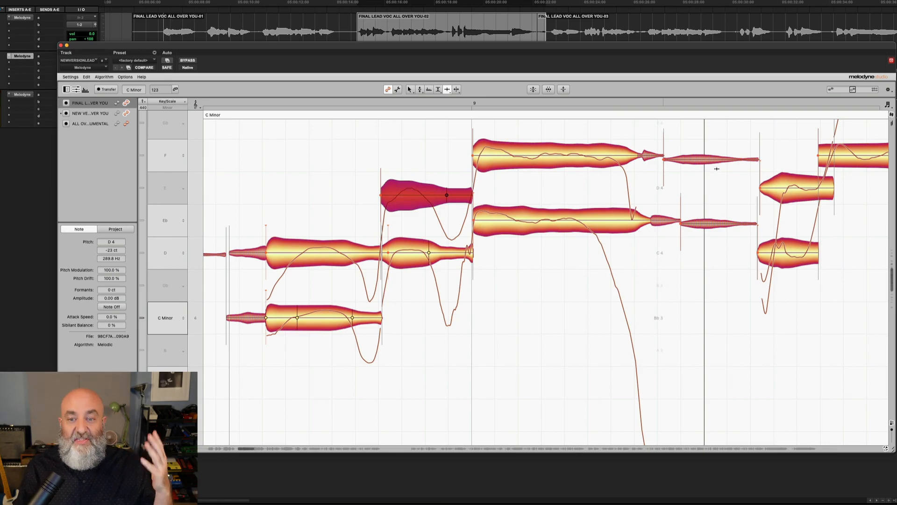
right_click(669, 199)
click(671, 195)
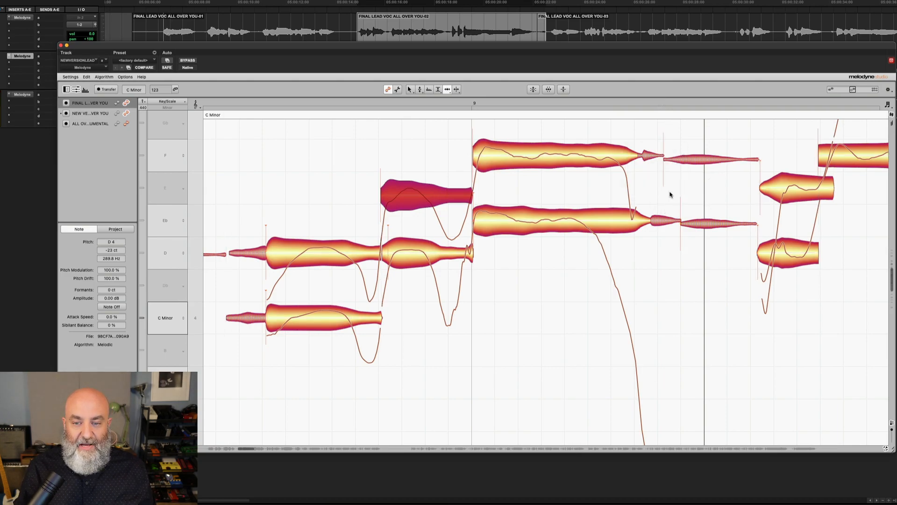
drag(677, 220, 665, 221)
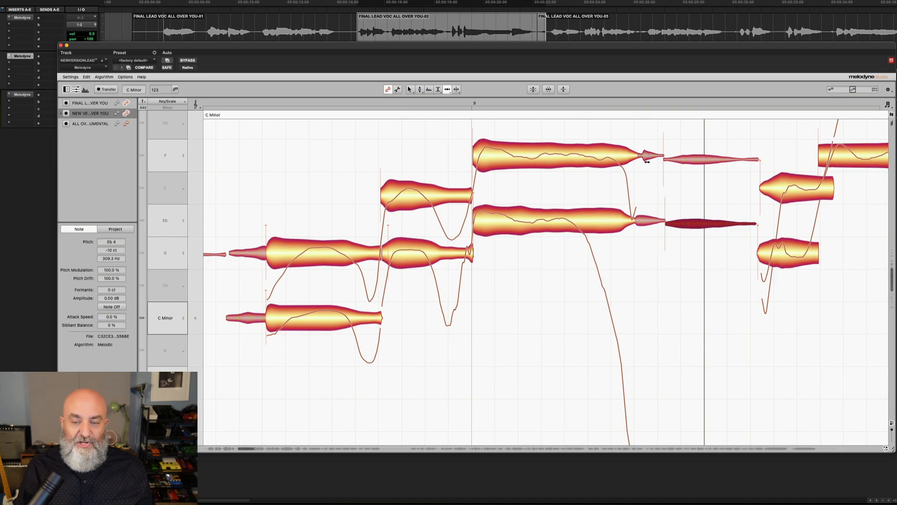
drag(636, 184, 691, 209)
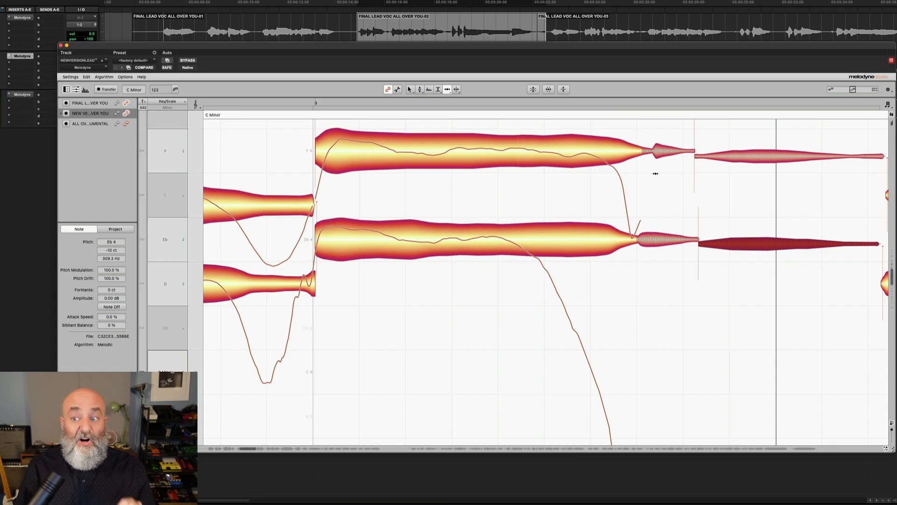
right_click(650, 204)
mouse_move(641, 206)
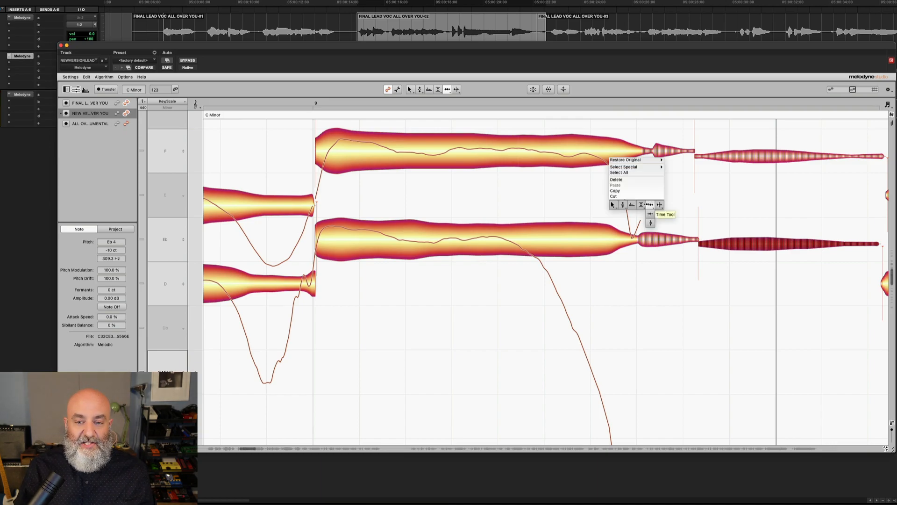
click(641, 223)
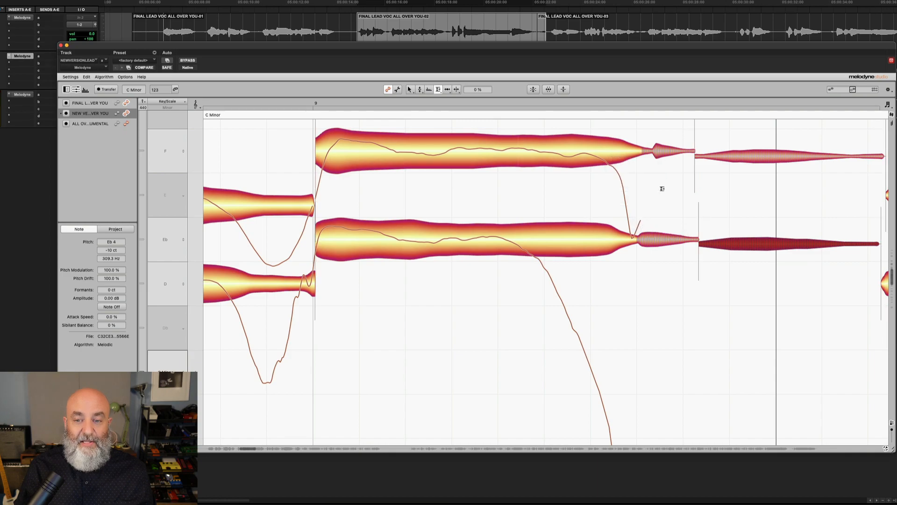
click(663, 146)
drag(663, 147, 669, 254)
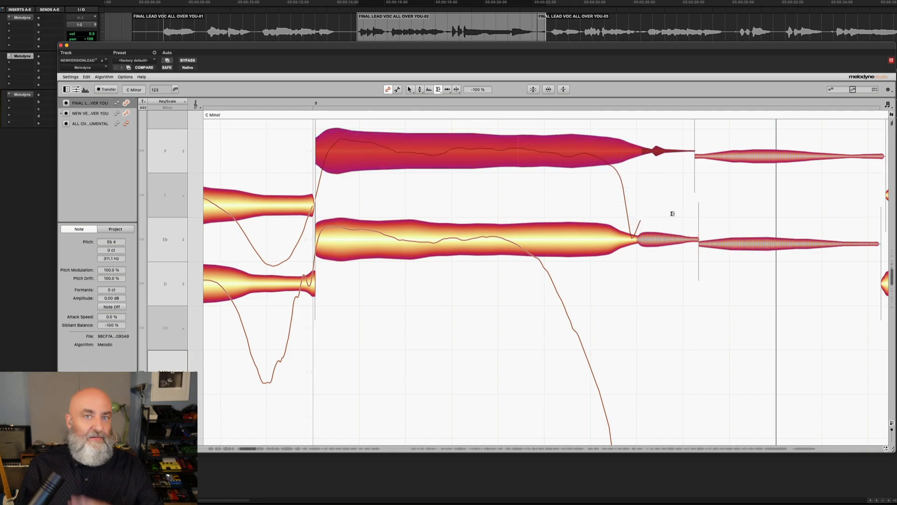
key(super+z)
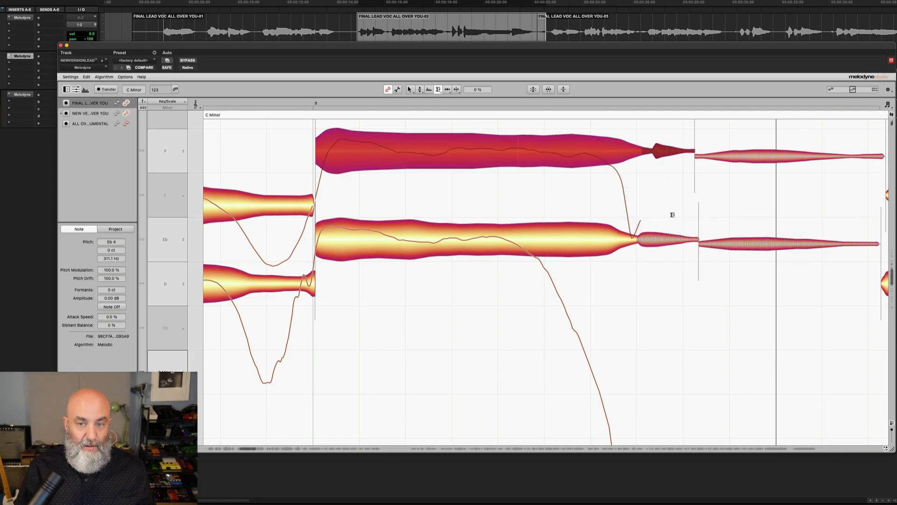
With the Time Handle Tool, drag the lead vocal's F4 note ending earlier to line up with the doubled track
right_click(645, 167)
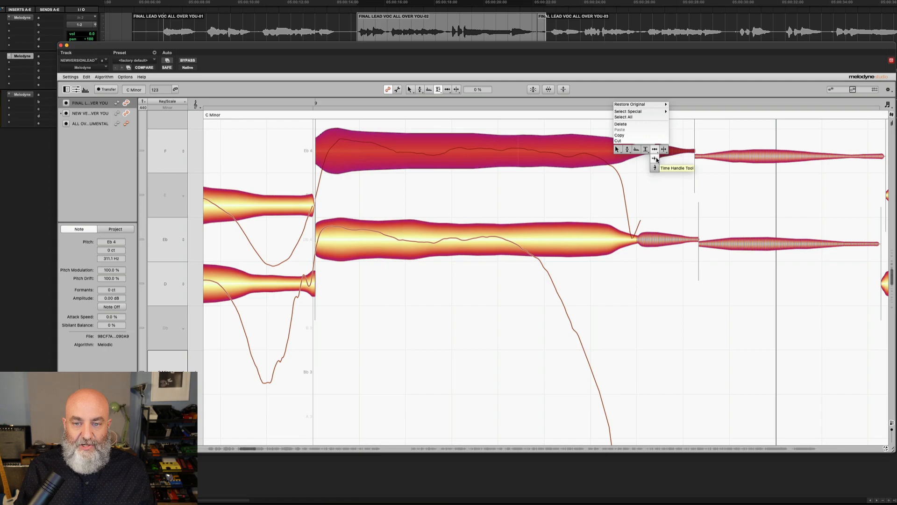
click(655, 159)
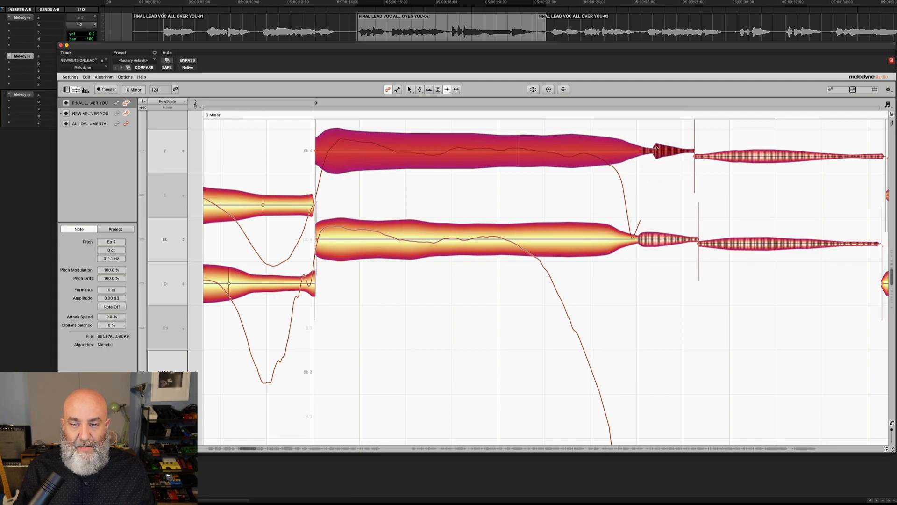
drag(656, 150, 637, 237)
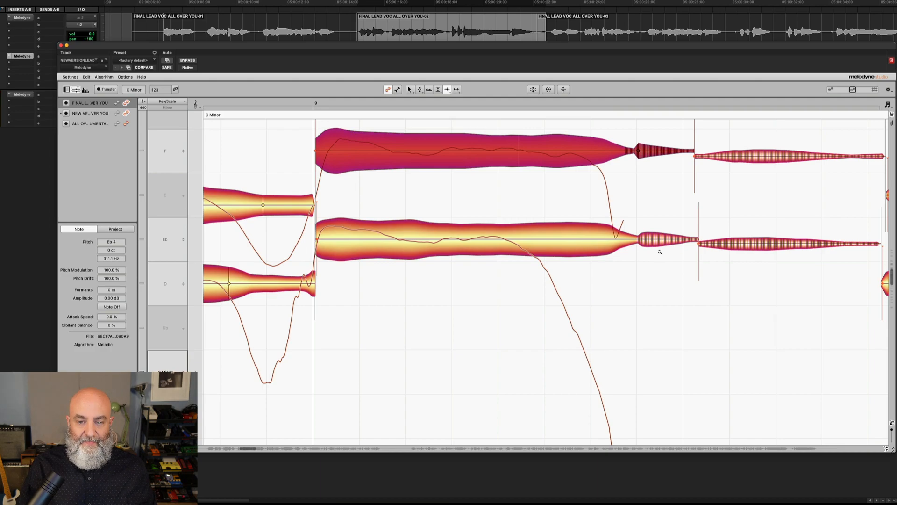
Add two time handles inside the doubled track's Eb4 note and drag the second one later to stretch the note
scroll(652, 228, down, 6)
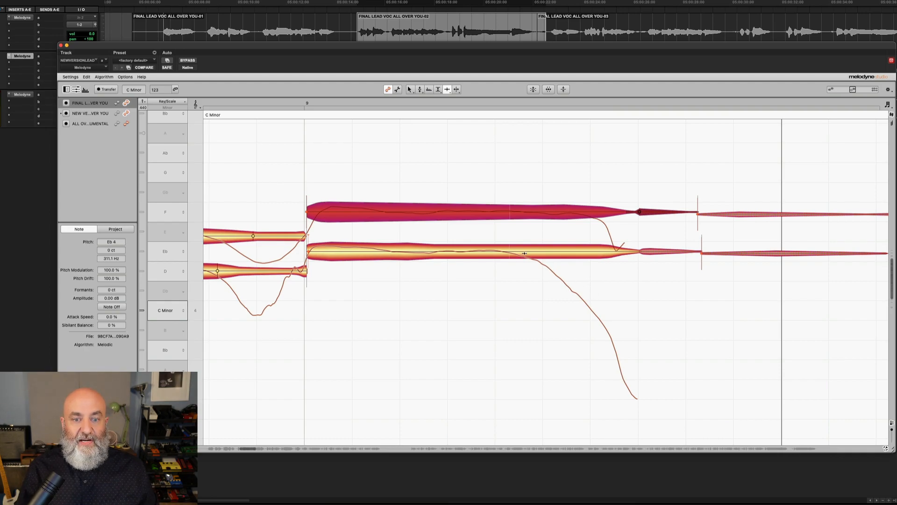
drag(524, 258, 524, 307)
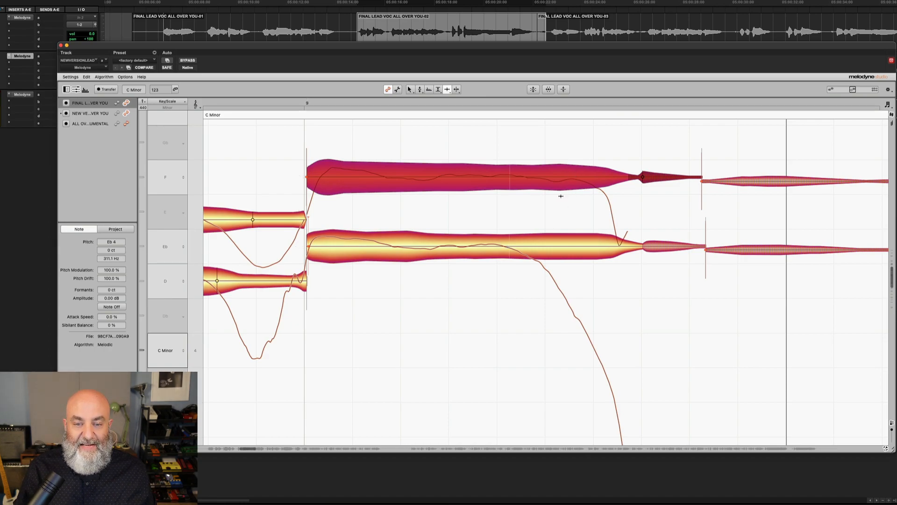
double_click(506, 247)
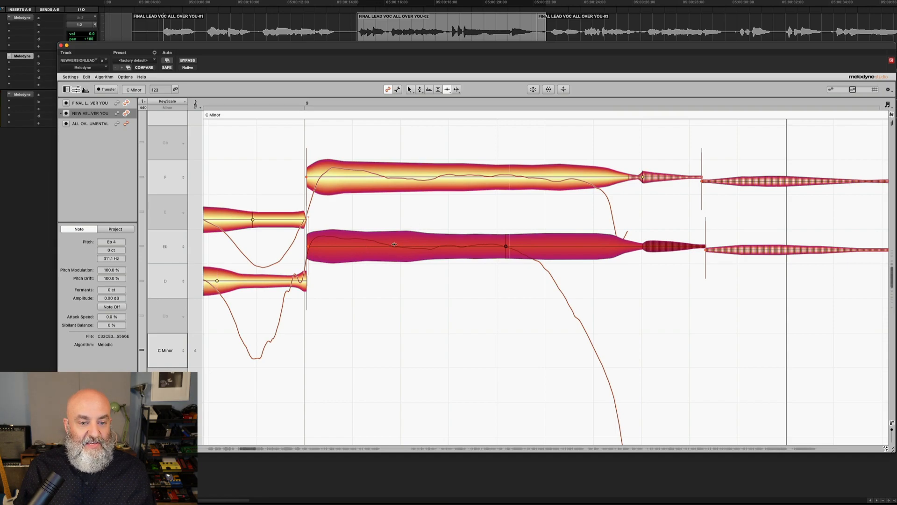
double_click(465, 245)
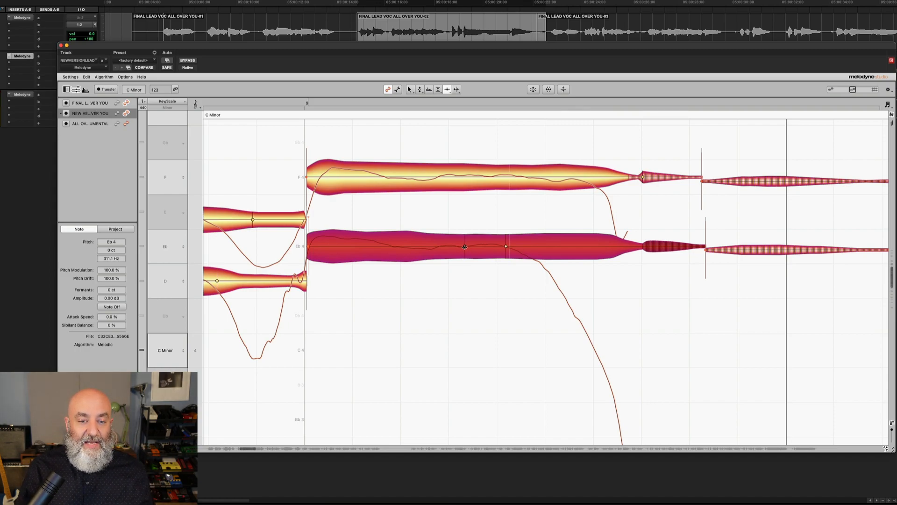
drag(505, 246, 577, 242)
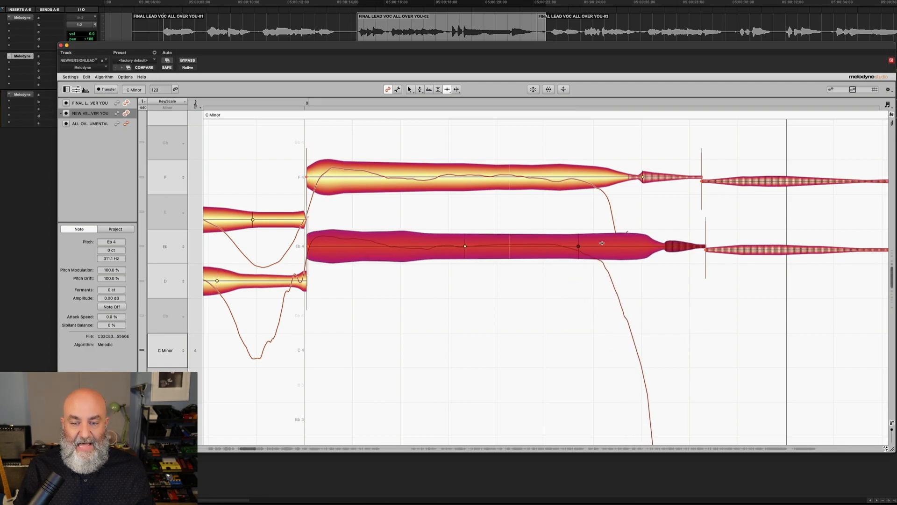
Drag the doubled Eb4 note's tail transition earlier to match the lead vocal's note ending
scroll(601, 243, down, 5)
scroll(605, 229, up, 3)
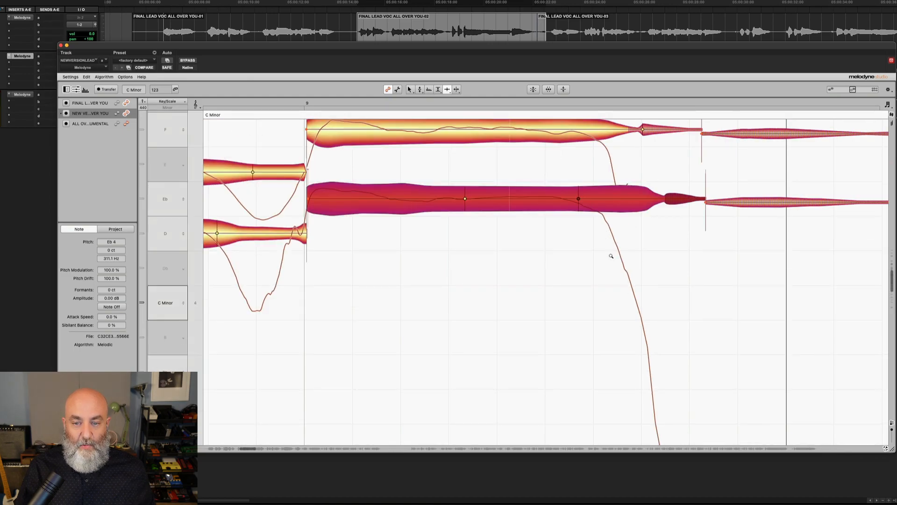
drag(611, 255, 611, 243)
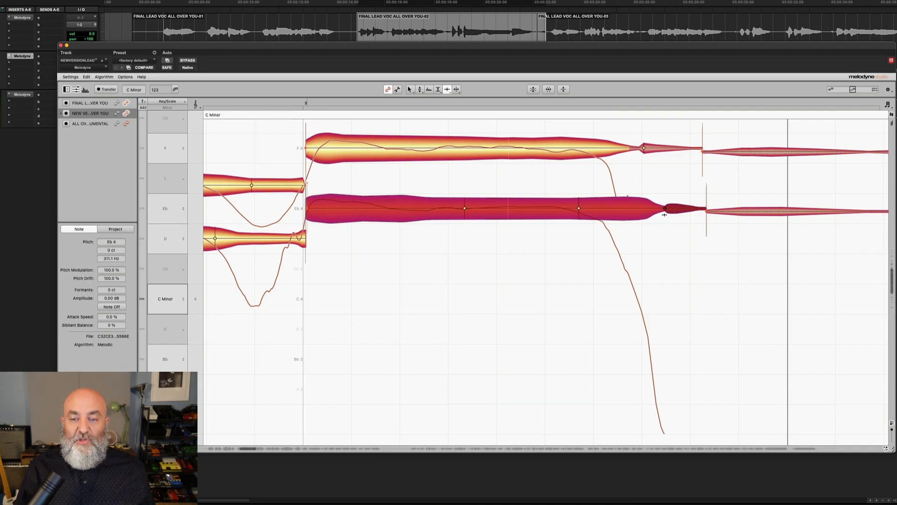
drag(663, 209, 644, 150)
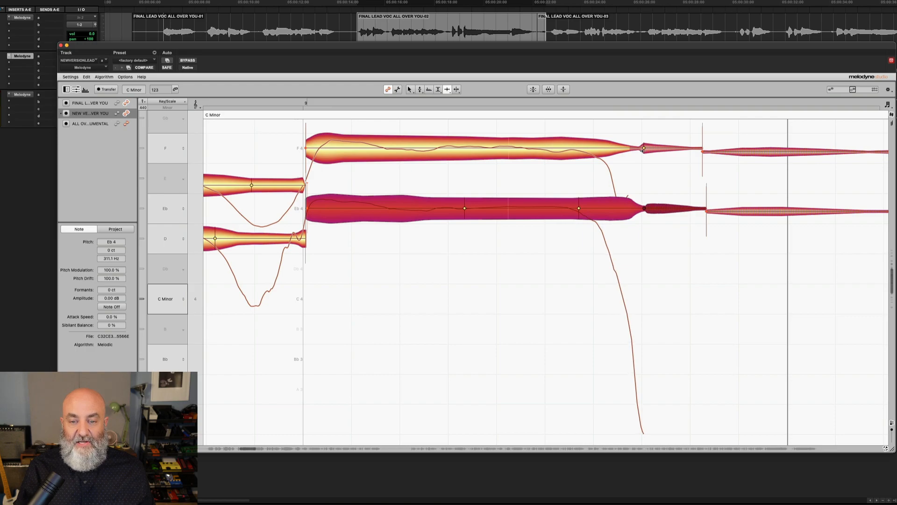
With only the doubled track shown, shift the second time handle in its Eb4 note slightly later
click(892, 422)
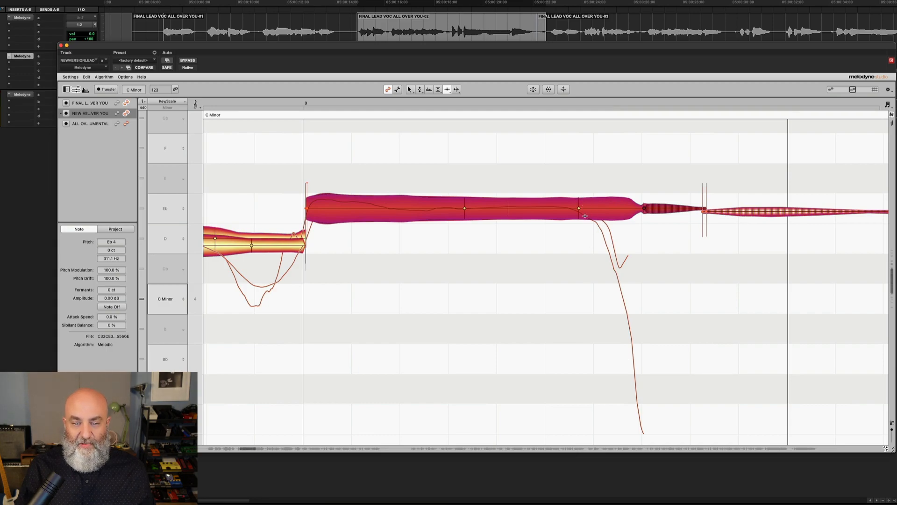
drag(579, 206, 590, 208)
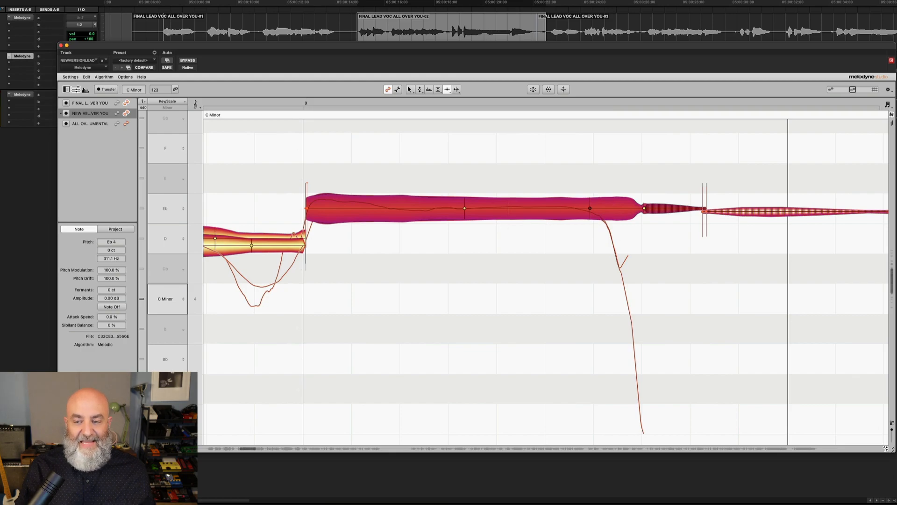
click(892, 422)
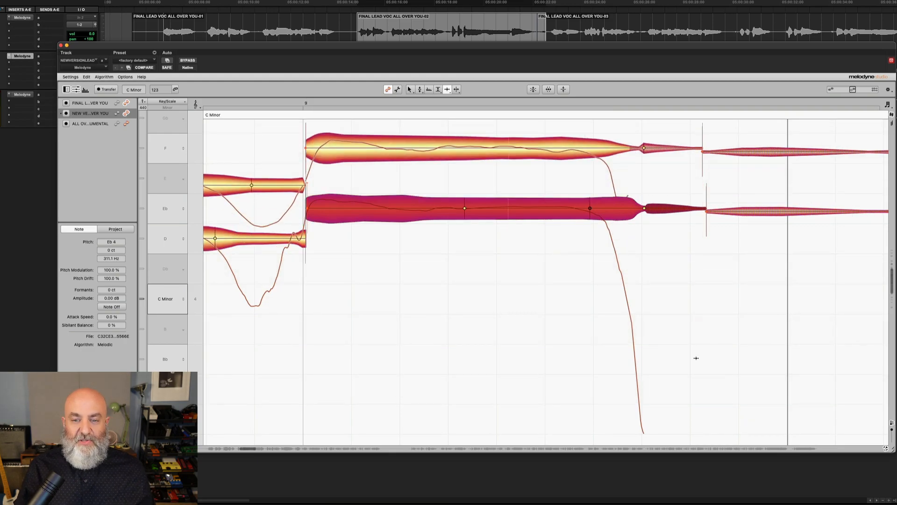
Play back the passage from the start of the phrase to check the Eb4 alignment
scroll(701, 347, down, 3)
scroll(686, 333, left, 2)
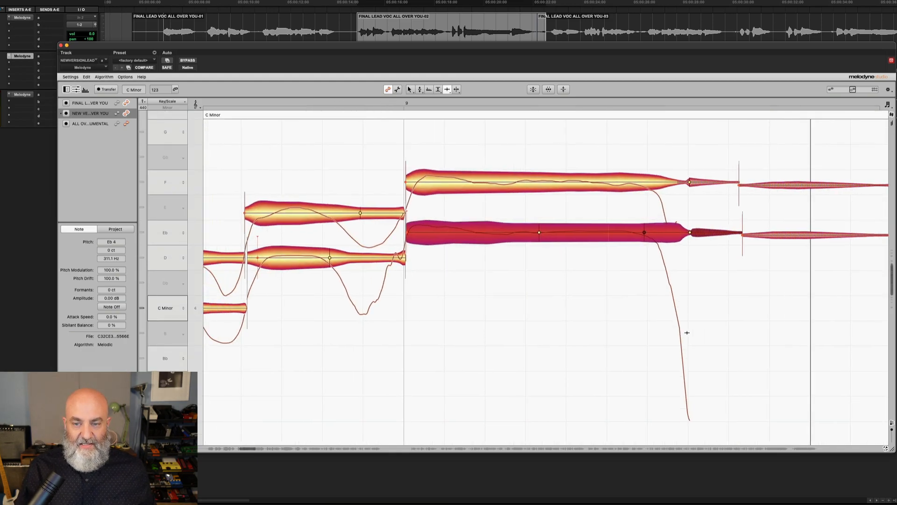
scroll(674, 333, left, 5)
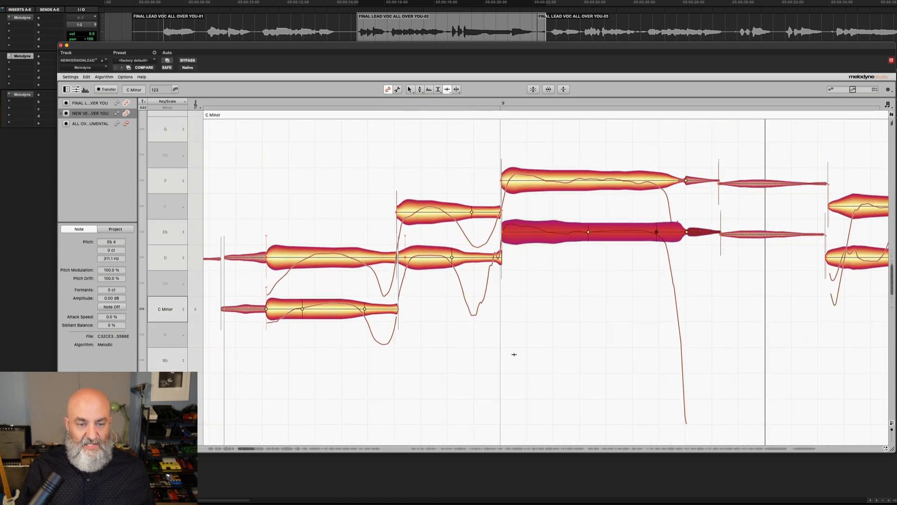
scroll(476, 366, left, 1)
double_click(241, 351)
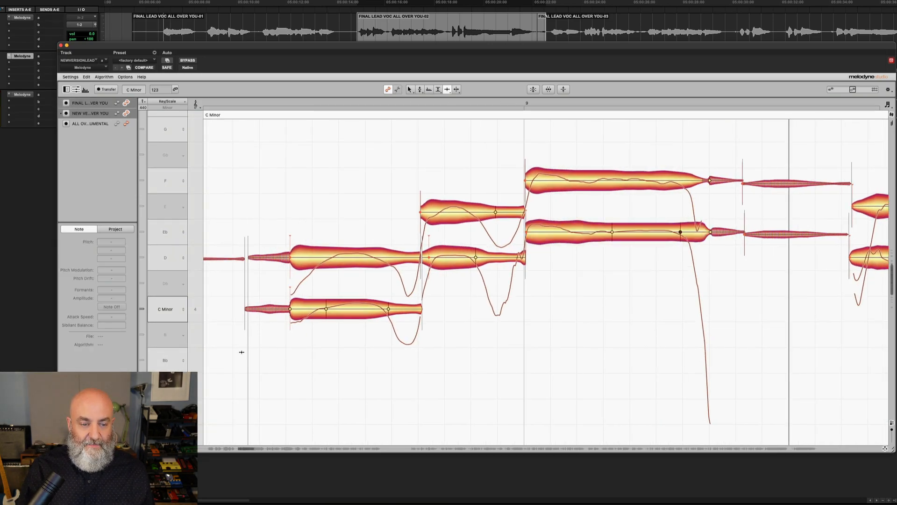
key(space)
scroll(565, 362, right, 12)
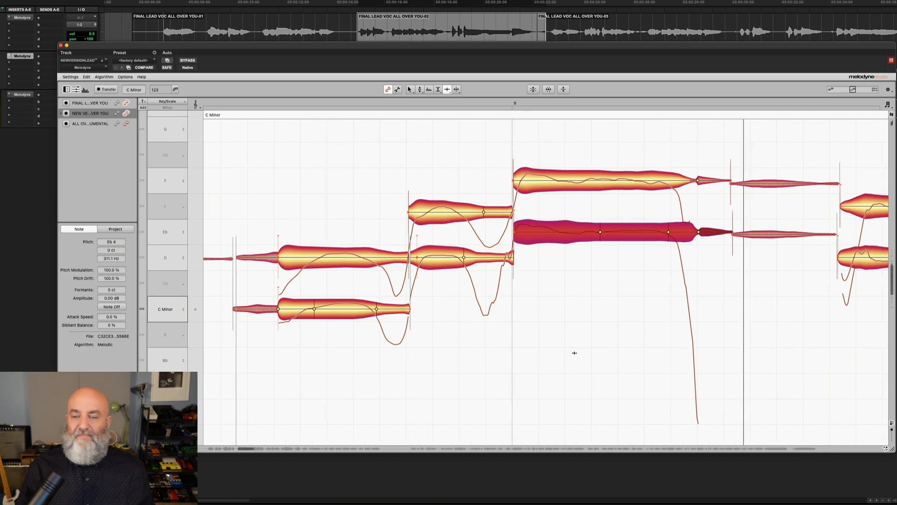
scroll(574, 353, right, 3)
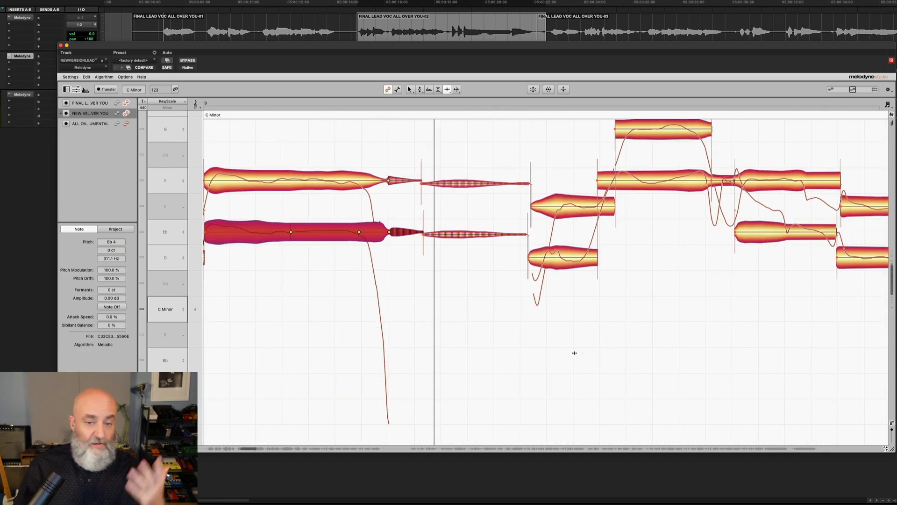
With the Time Tool, move the lead vocal's D4 note start later to line up with the doubled part
right_click(508, 305)
click(510, 307)
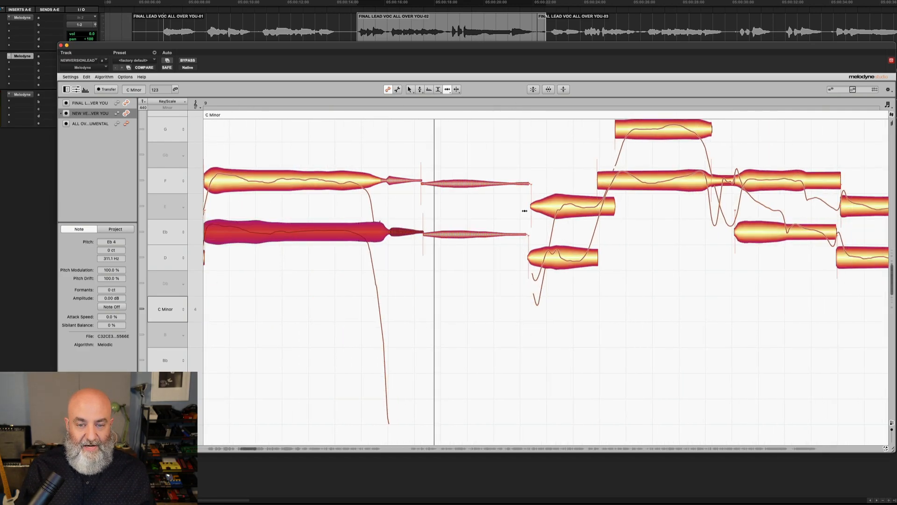
click(530, 206)
drag(530, 206, 565, 220)
scroll(565, 219, up, 1)
scroll(566, 219, left, 1)
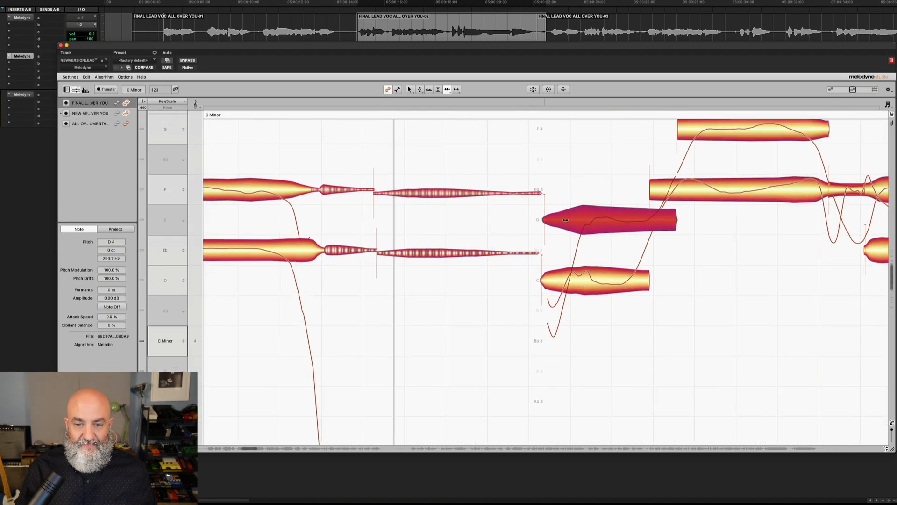
scroll(566, 220, up, 1)
scroll(565, 219, right, 3)
drag(589, 221, 617, 233)
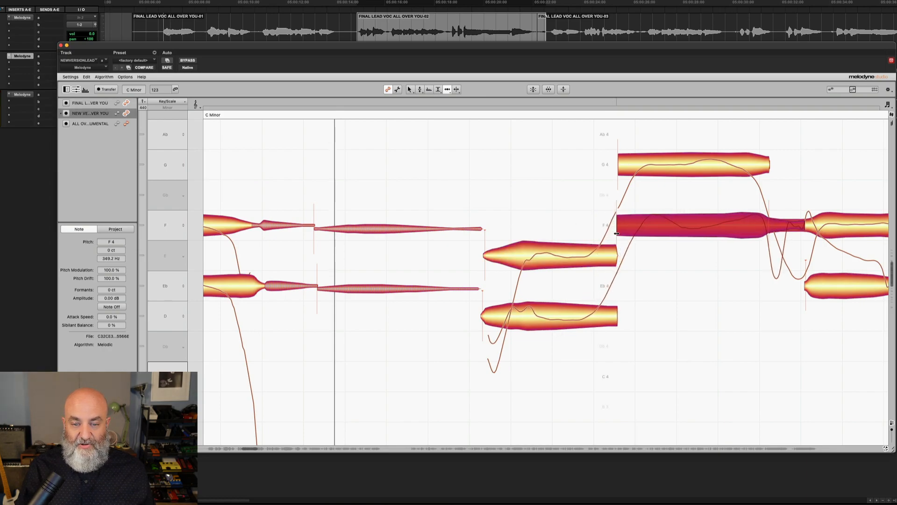
Switch to the Time Handle Tool and select the lead and doubled D4 notes in turn to compare their timing
right_click(527, 249)
click(527, 256)
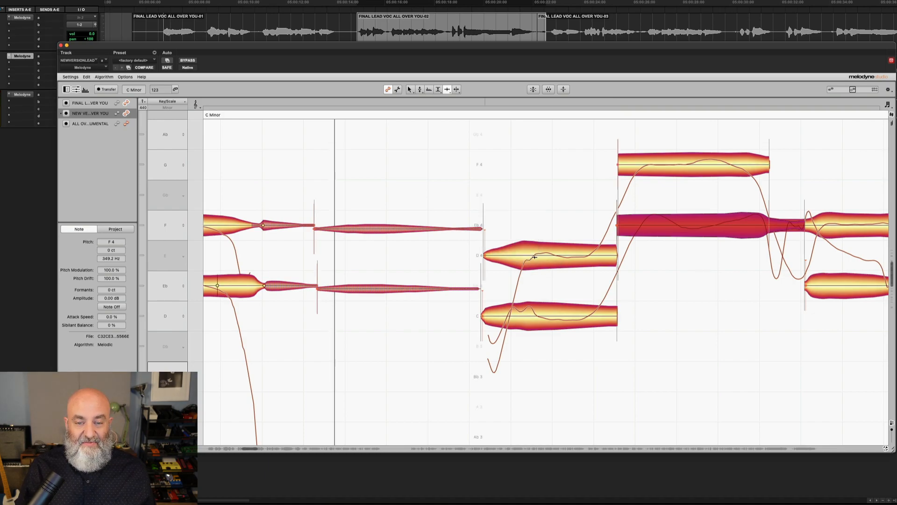
click(530, 256)
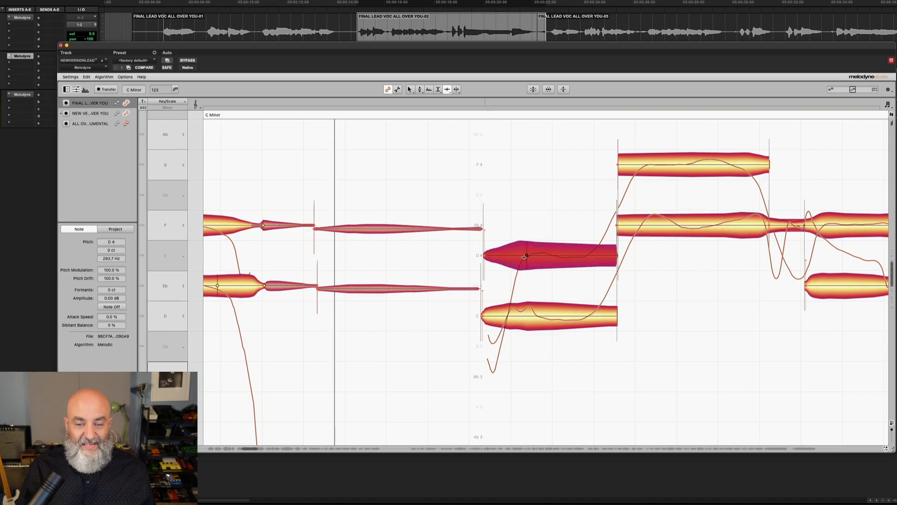
click(509, 316)
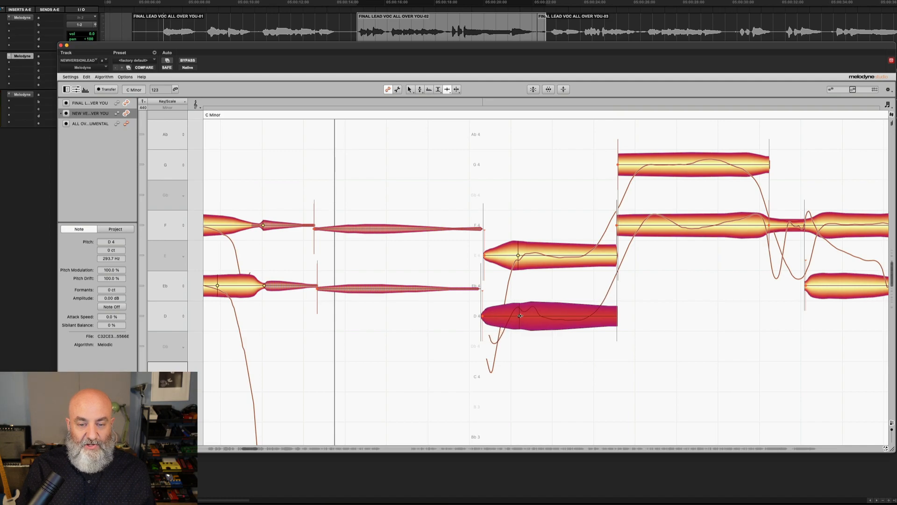
scroll(520, 316, right, 5)
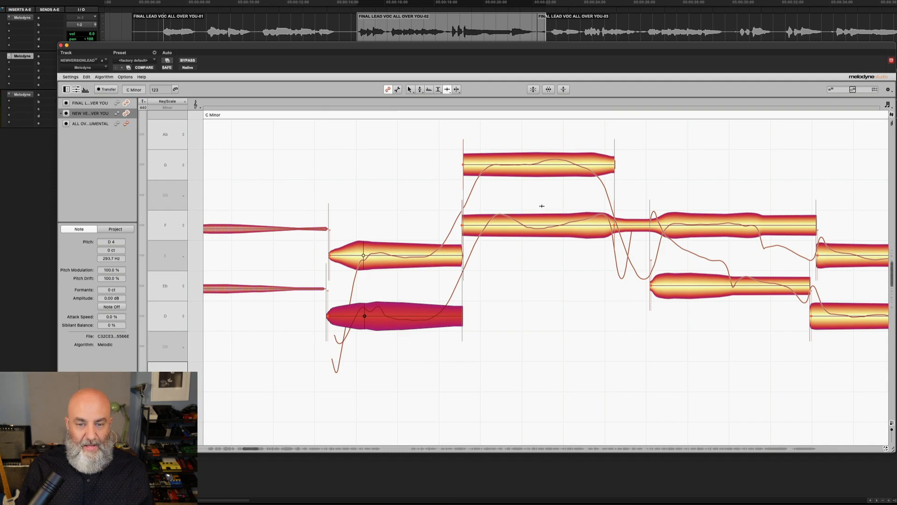
scroll(560, 225, right, 2)
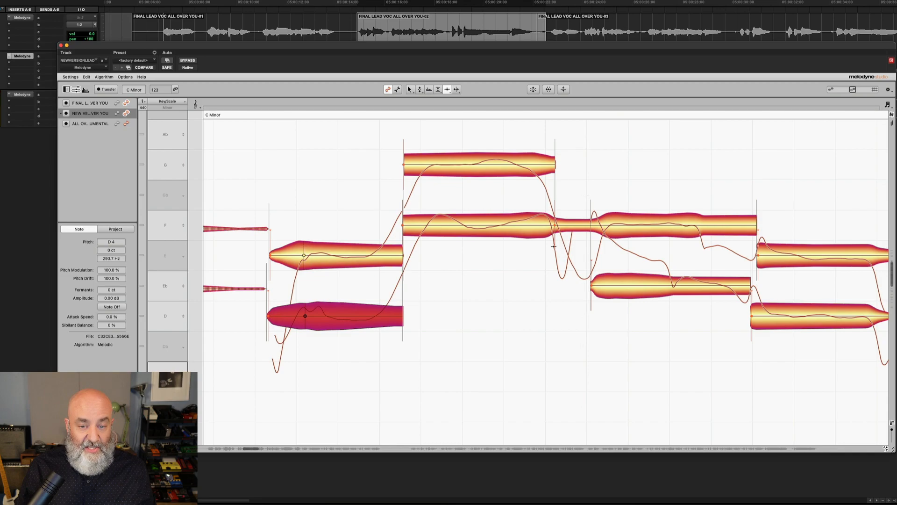
right_click(553, 231)
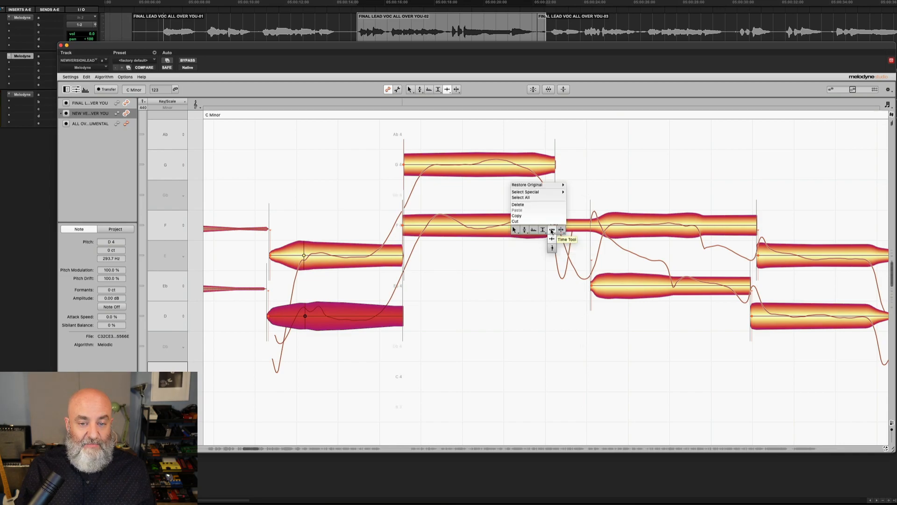
click(552, 230)
drag(554, 225, 534, 228)
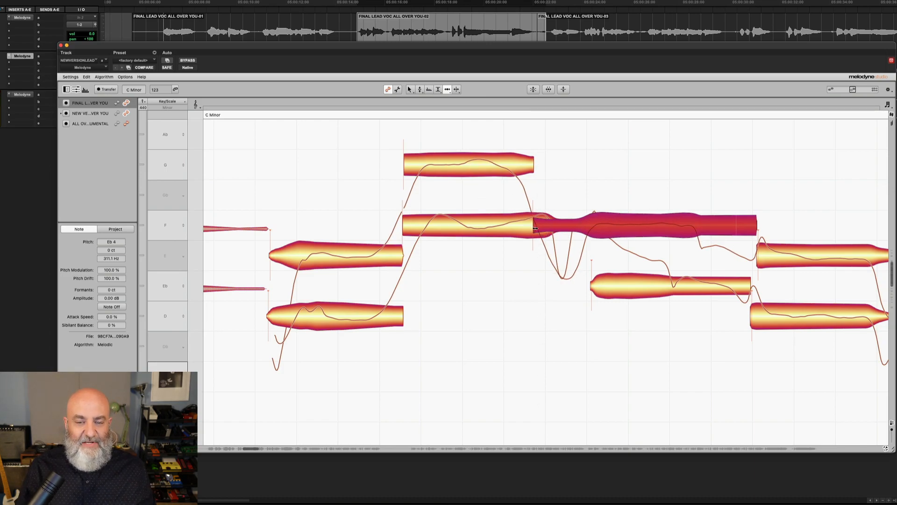
drag(533, 228, 539, 229)
key(super+z)
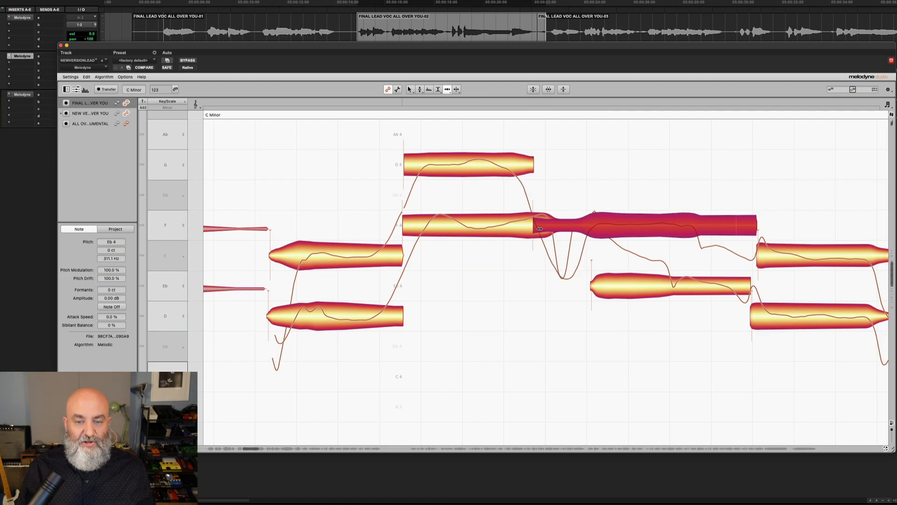
key(super+z)
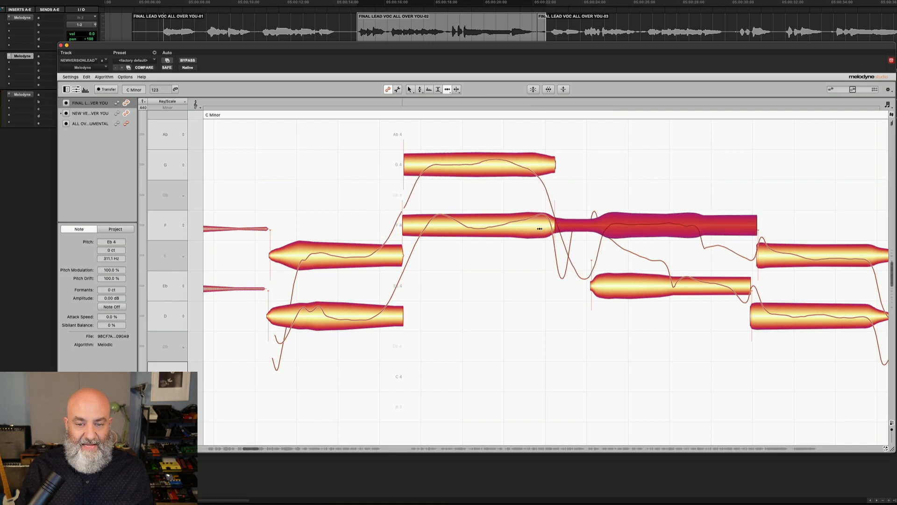
With the Time Handle Tool, move the lead's note transition earlier and the doubled F4 note's end slightly later to match
right_click(588, 226)
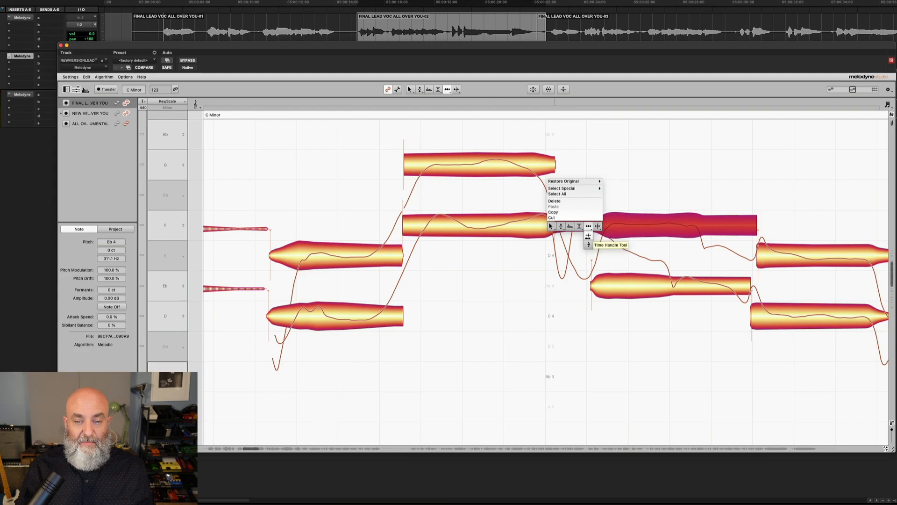
click(585, 225)
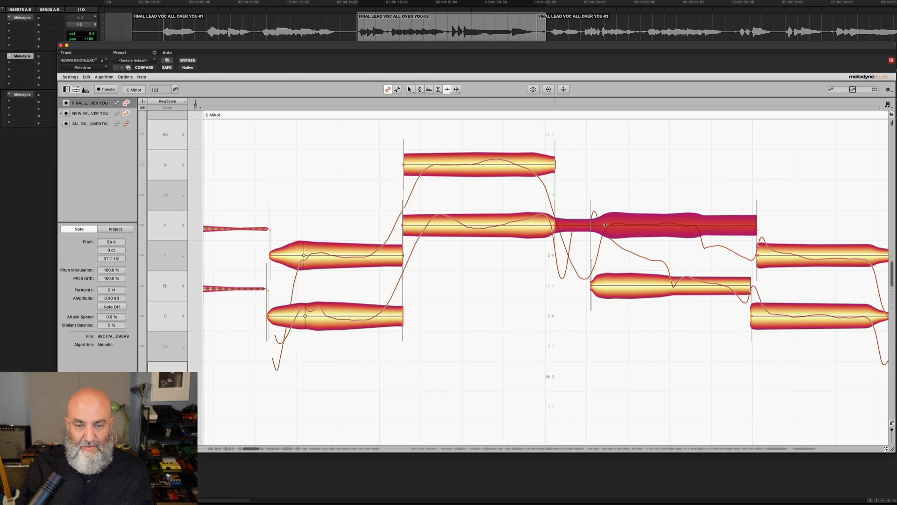
drag(606, 226, 588, 226)
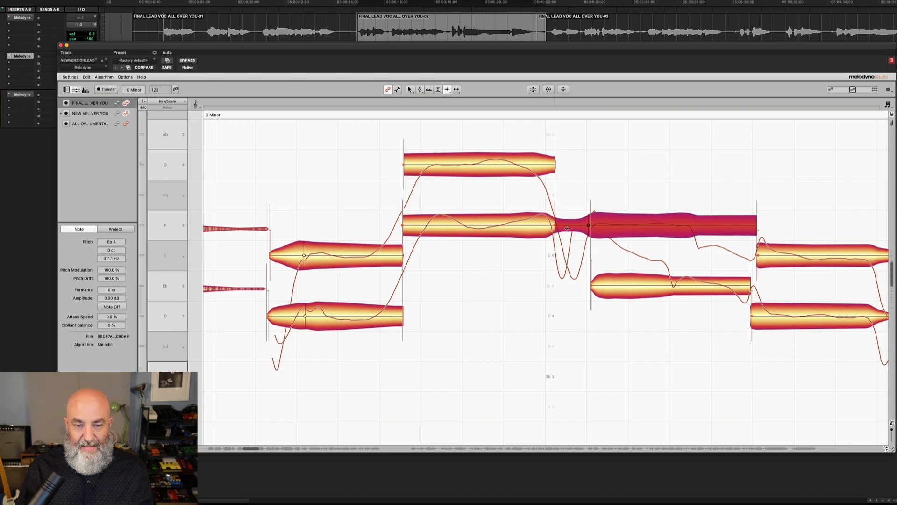
click(532, 227)
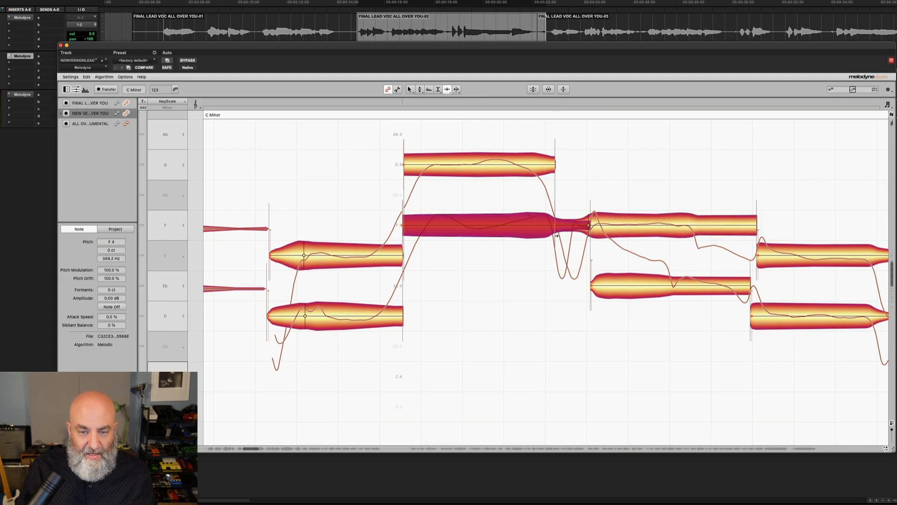
drag(553, 226, 560, 226)
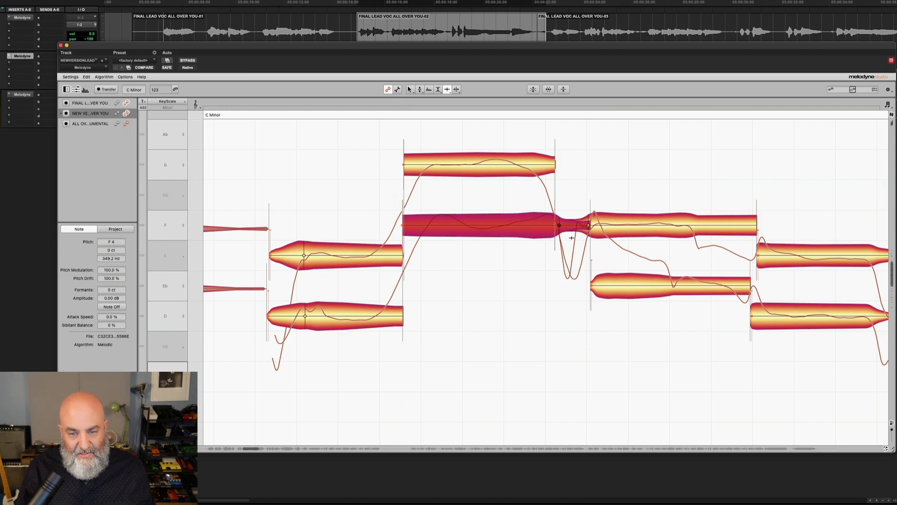
Shift the start of the doubled track's D4 note slightly later to follow its Eb4 note
scroll(595, 275, right, 5)
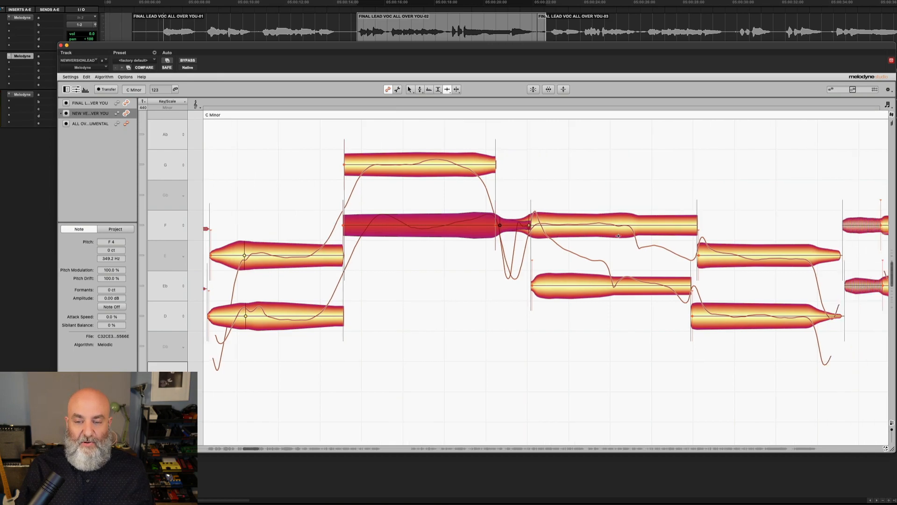
click(565, 285)
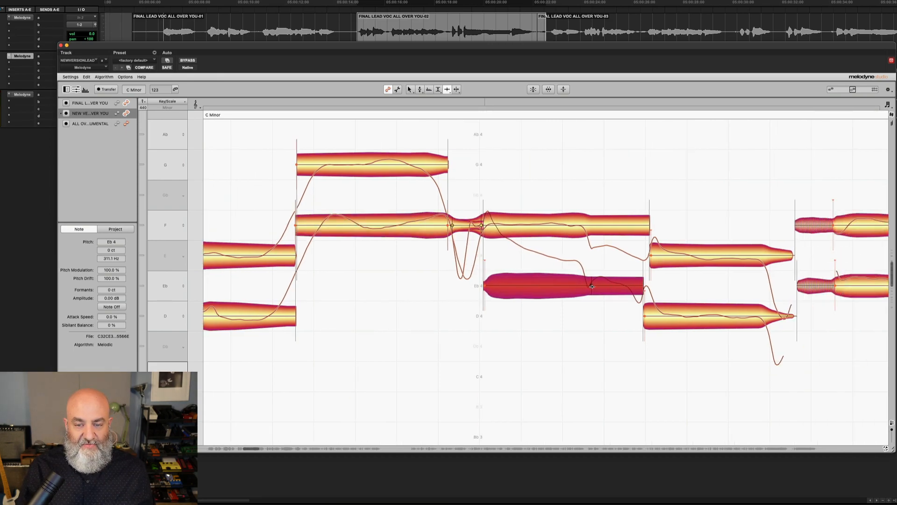
scroll(590, 286, right, 4)
right_click(548, 270)
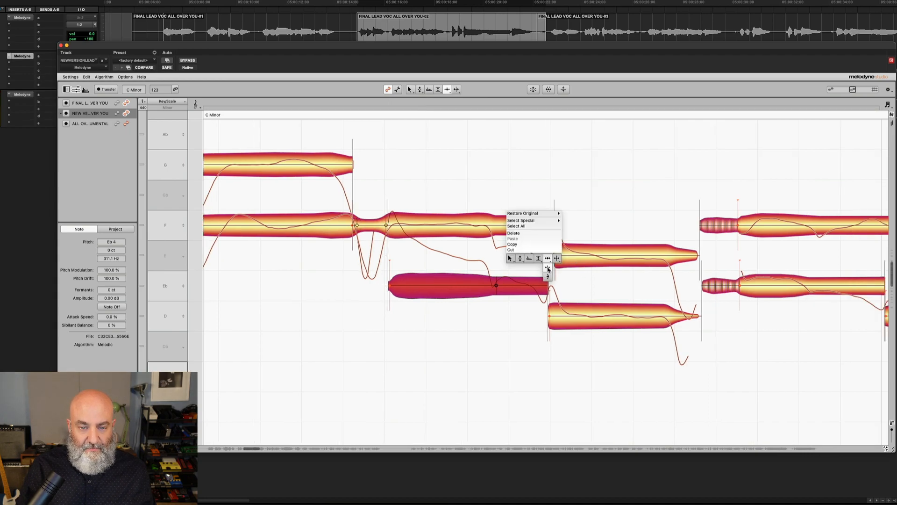
click(548, 268)
drag(549, 310, 556, 310)
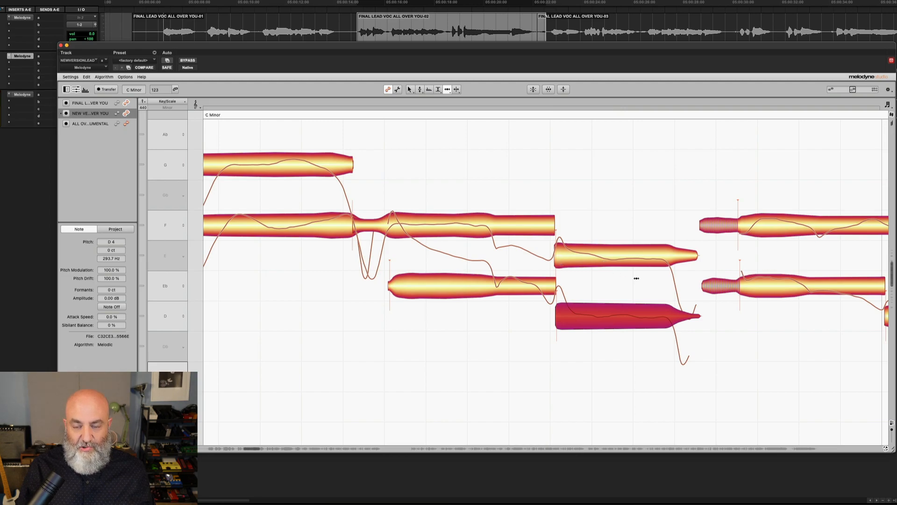
Move the start of the next long D4 note in the doubled track slightly later
scroll(625, 278, right, 8)
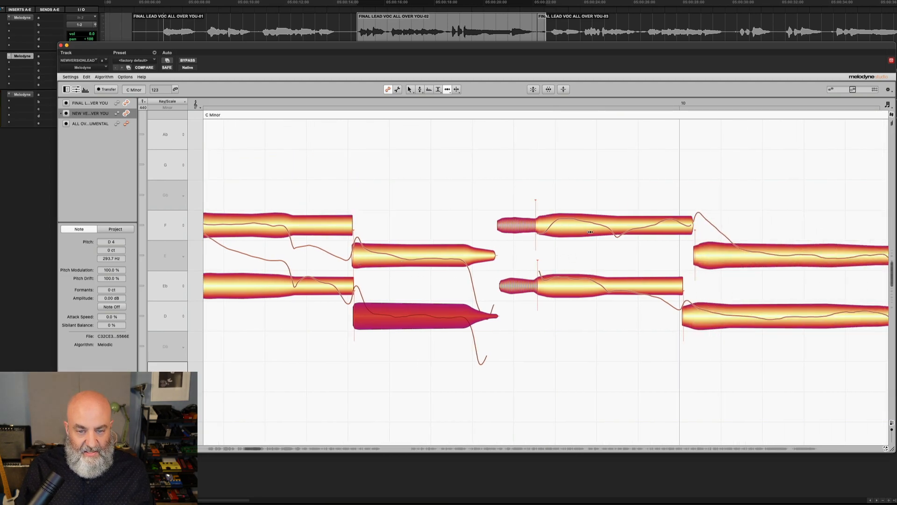
scroll(590, 232, right, 8)
drag(493, 316, 502, 317)
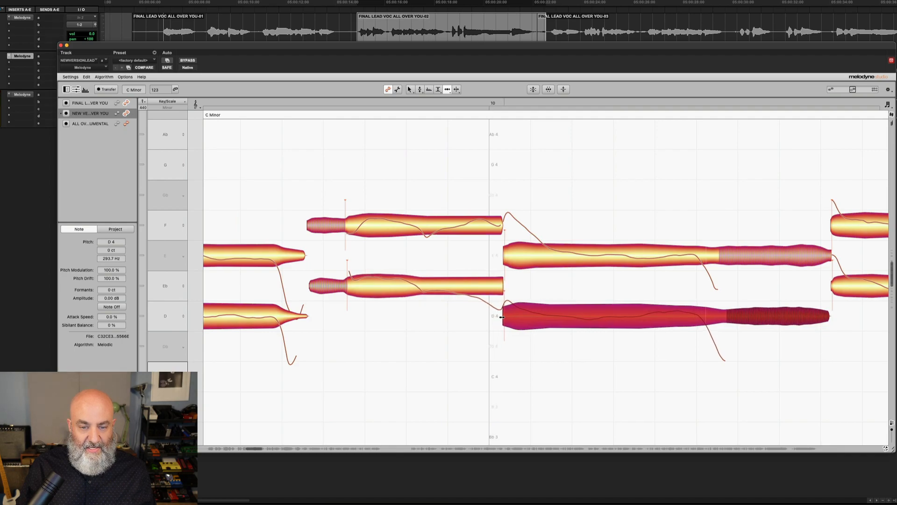
Adjust the internal time handle in the doubled track's long D4 note
scroll(543, 263, right, 7)
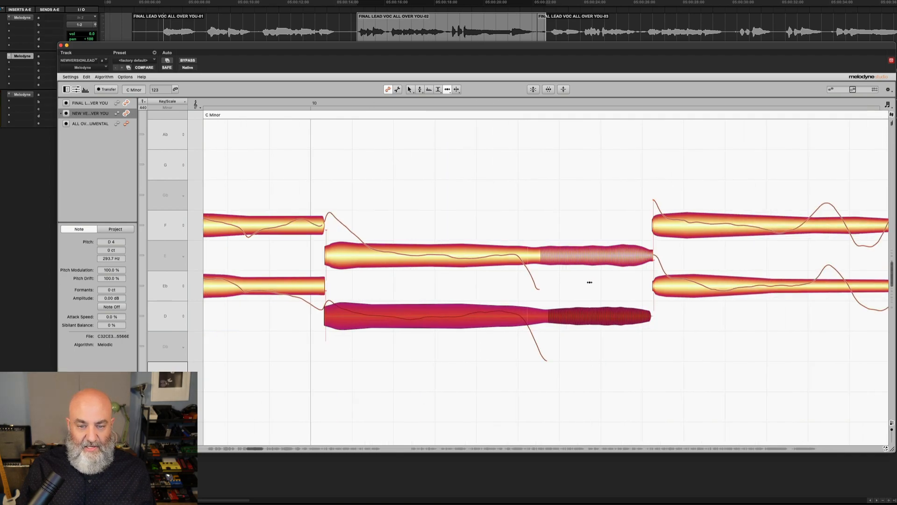
right_click(546, 310)
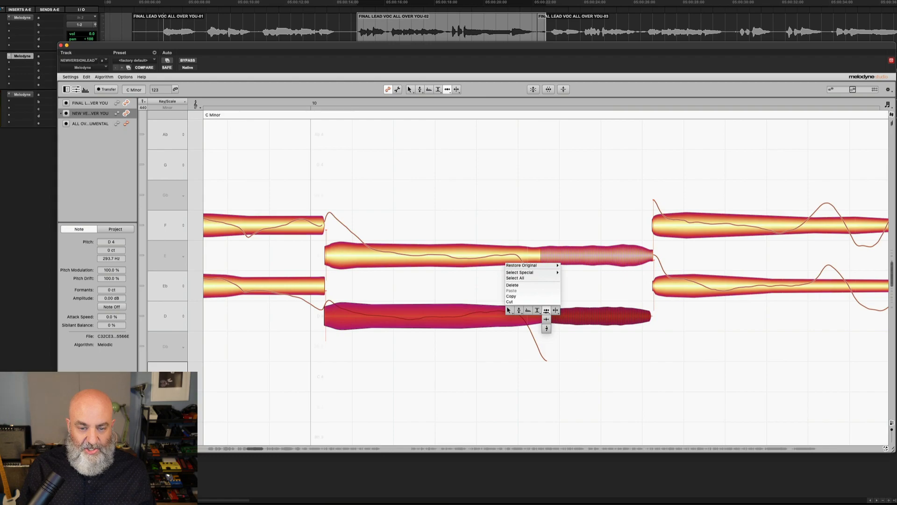
click(547, 317)
drag(549, 316, 541, 263)
scroll(541, 263, right, 10)
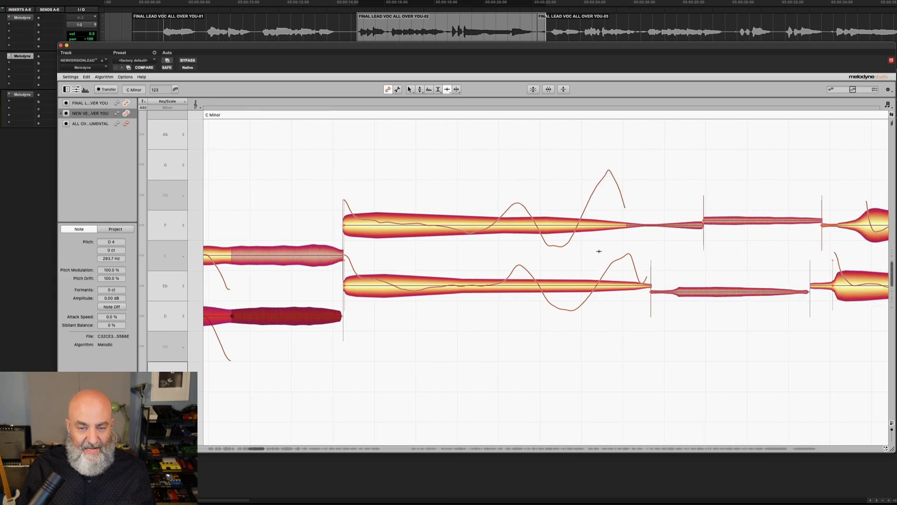
Move the start of the doubled track's sustained Eb4 note earlier
right_click(650, 287)
click(650, 293)
drag(650, 293, 639, 326)
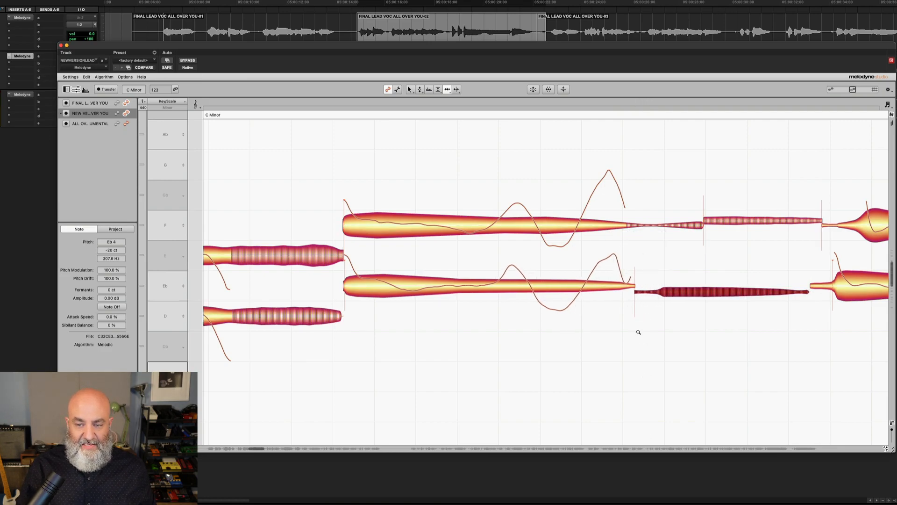
Move the start of the following doubled Eb4 note later to line up with the lead
scroll(628, 334, down, 2)
scroll(617, 332, right, 2)
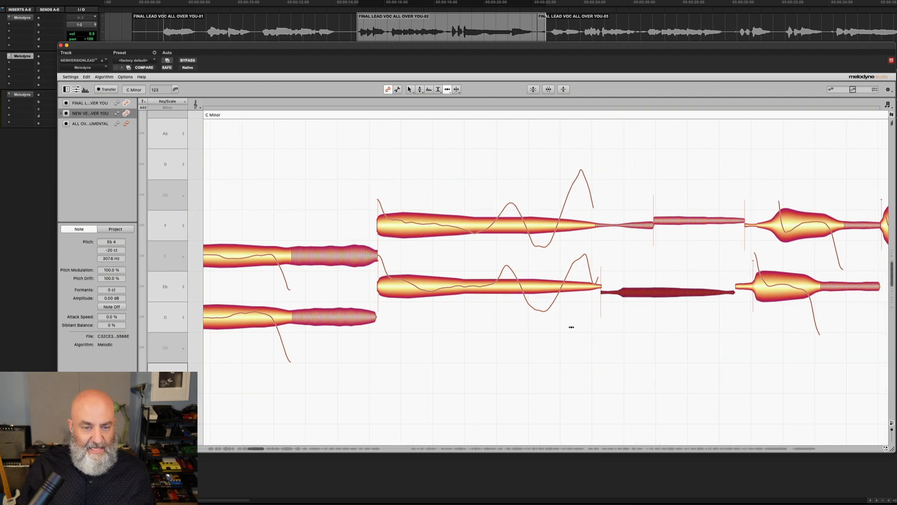
scroll(571, 327, right, 5)
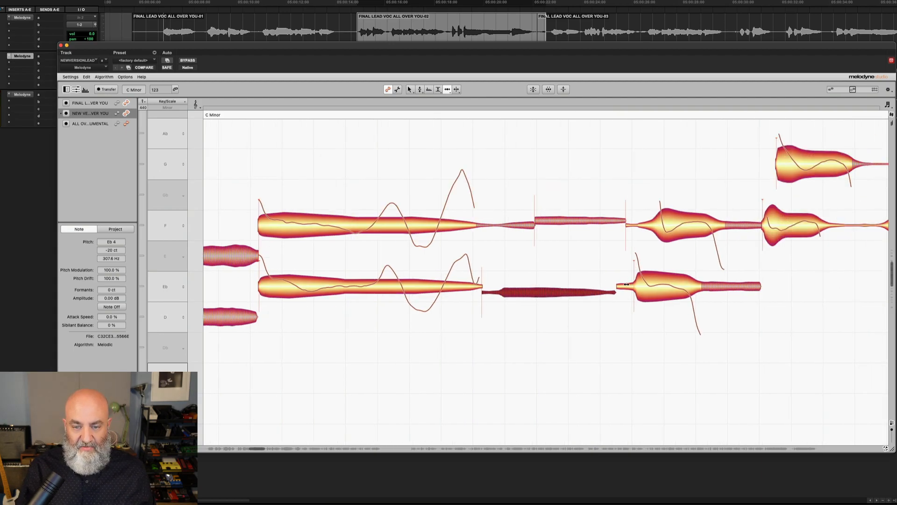
drag(635, 283, 661, 283)
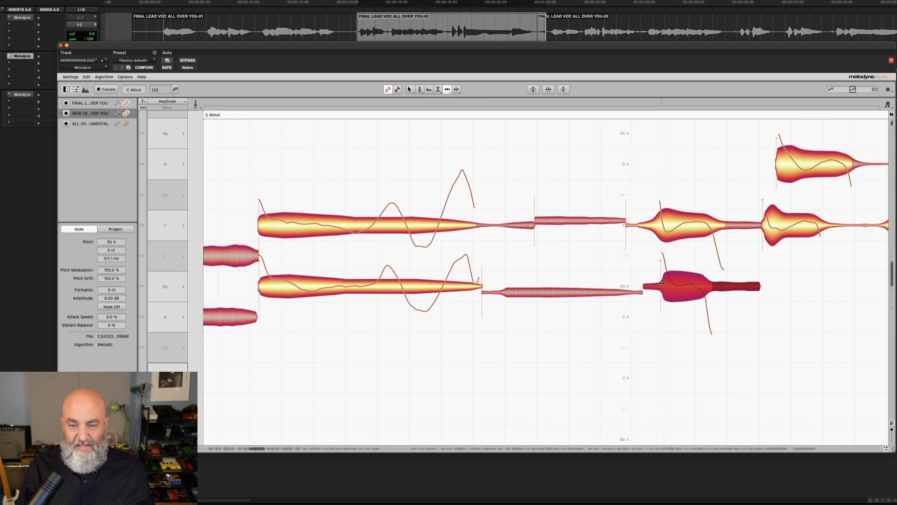
Extend the end of that doubled Eb4 note slightly later
scroll(614, 291, right, 4)
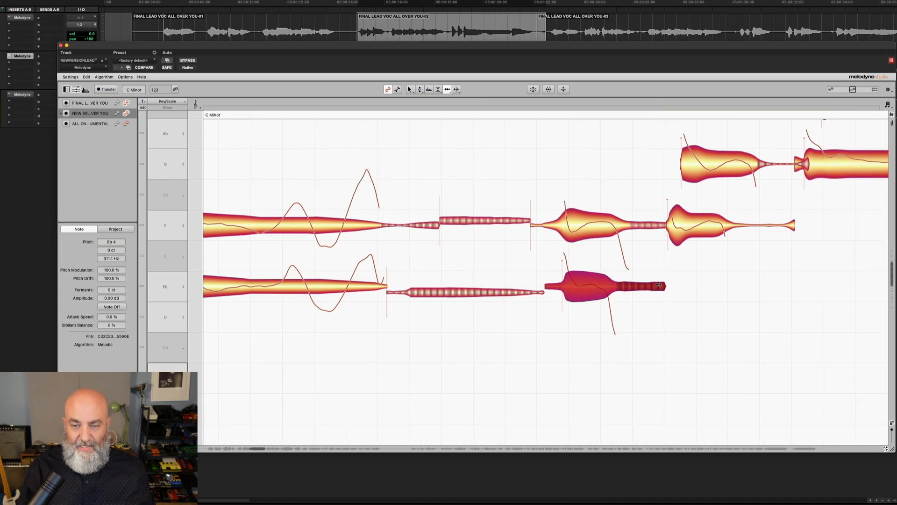
right_click(614, 291)
click(611, 295)
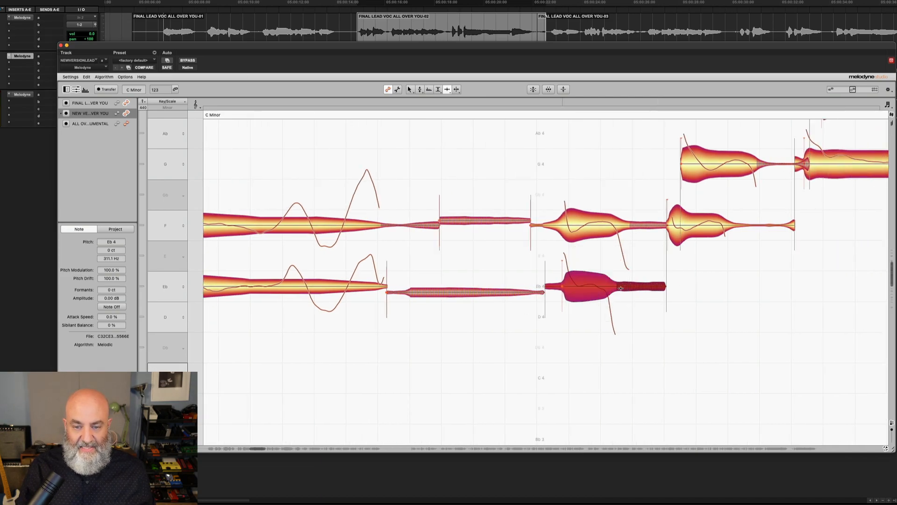
drag(617, 286, 631, 286)
Shift the start of the doubled F4 note above it slightly later
scroll(632, 286, right, 3)
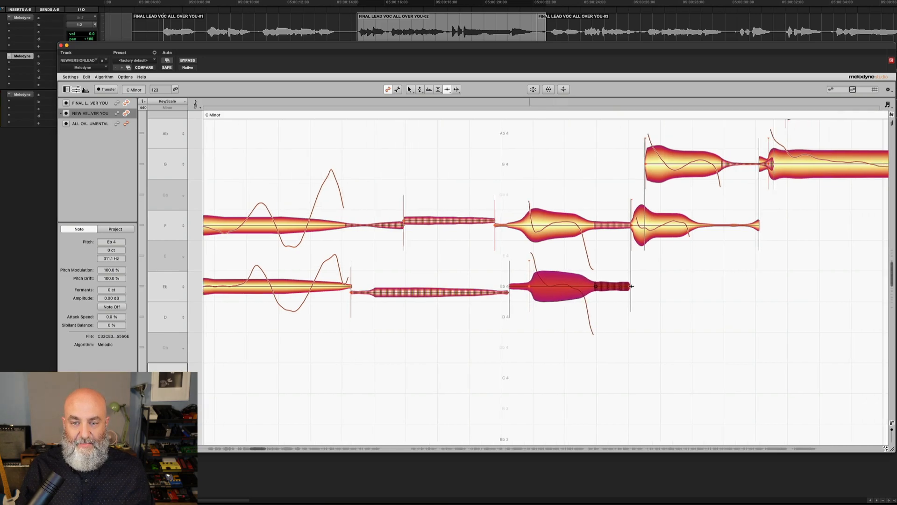
right_click(612, 253)
click(612, 247)
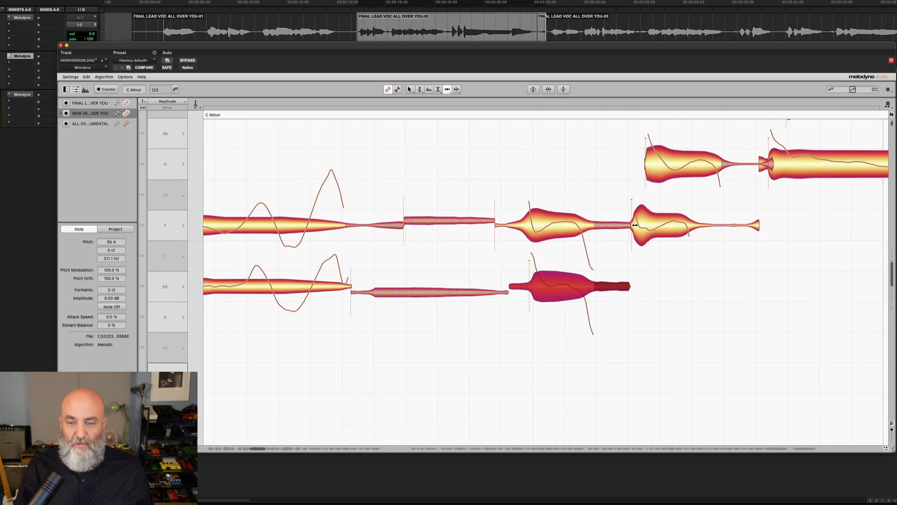
drag(632, 225, 643, 226)
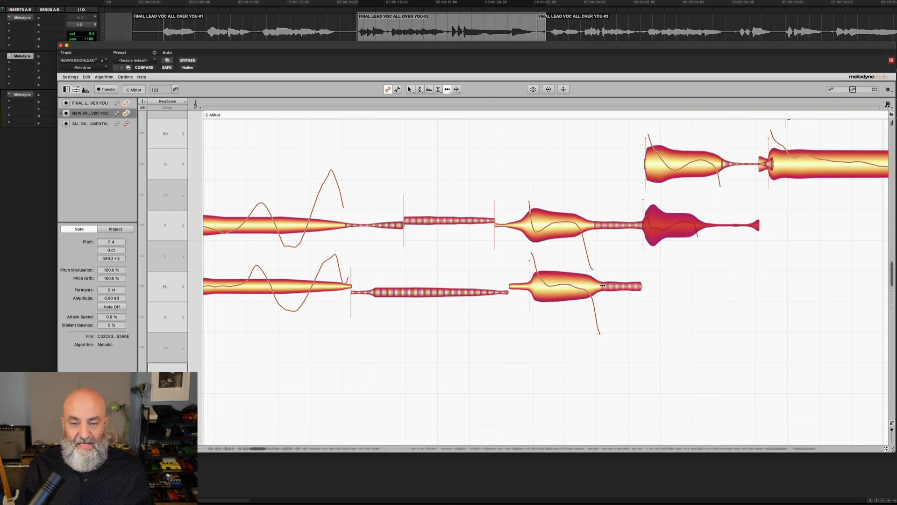
Select the doubled Eb4 and F4 notes in turn to check their timing
right_click(603, 286)
click(603, 286)
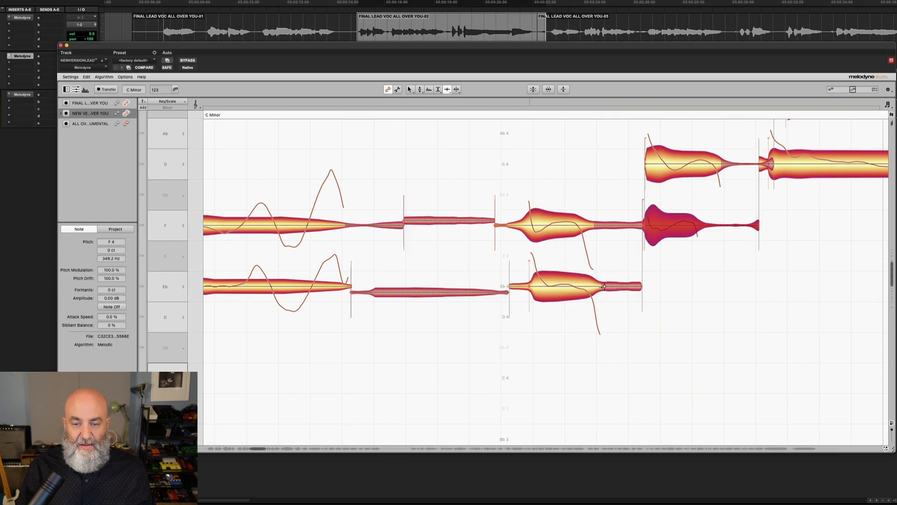
click(603, 286)
drag(599, 287, 598, 287)
scroll(598, 287, right, 4)
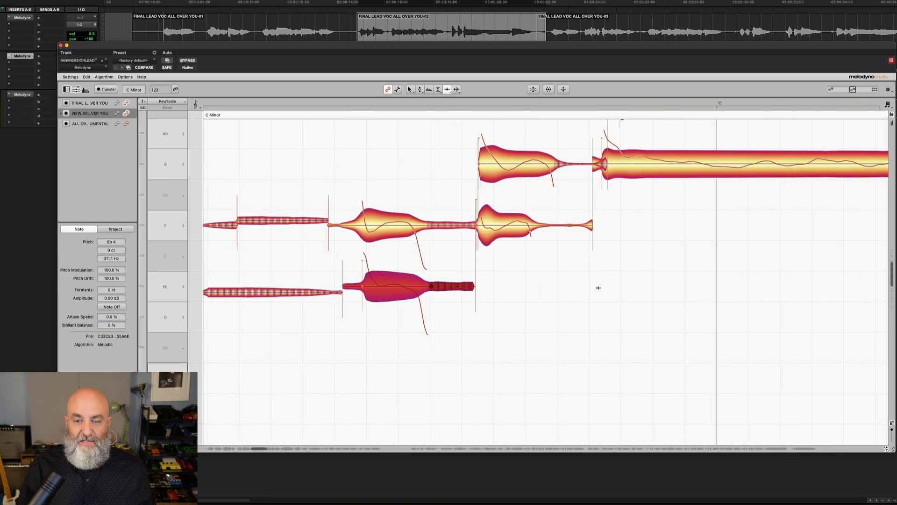
click(532, 225)
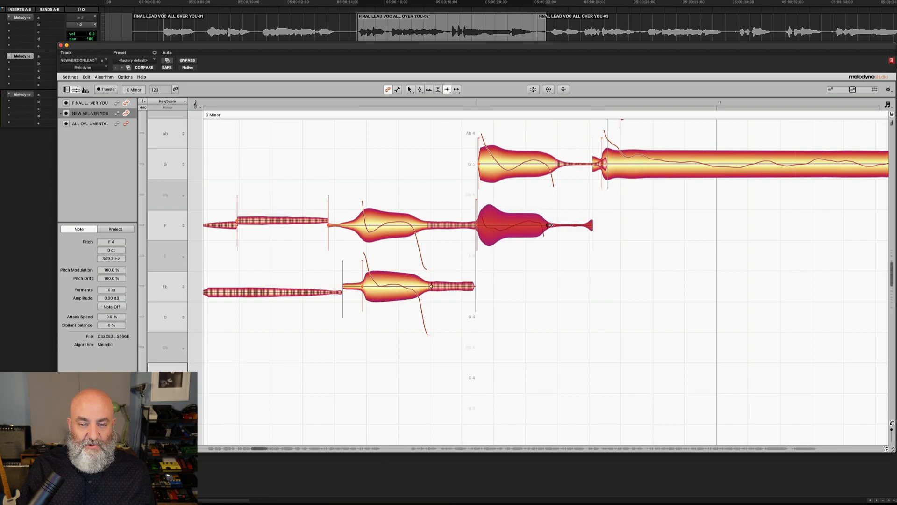
Switch to the Time Tool and move the start of the long G4 note earlier
scroll(556, 225, right, 3)
scroll(556, 225, up, 3)
scroll(429, 257, right, 3)
right_click(374, 255)
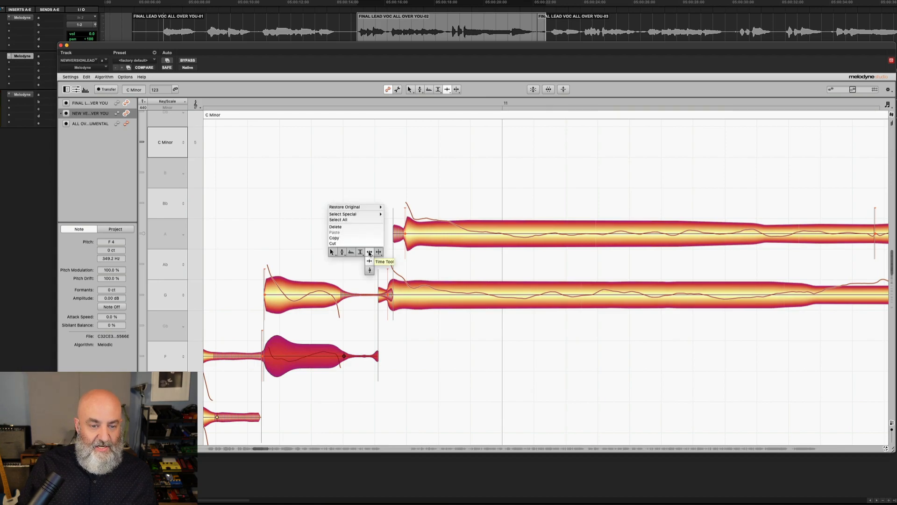
click(378, 255)
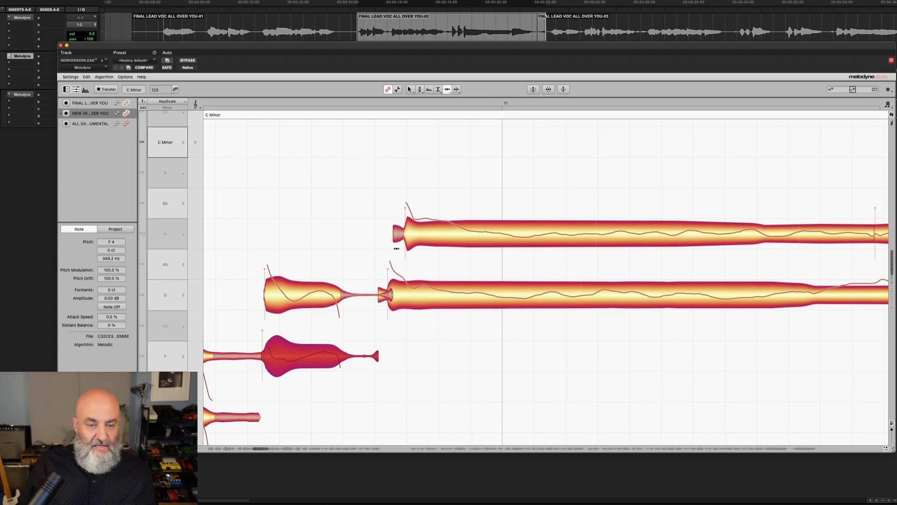
click(385, 288)
drag(388, 287, 372, 299)
Switch to the Time Handle Tool and select the doubled F4 note before the long G4 notes
scroll(371, 308, left, 2)
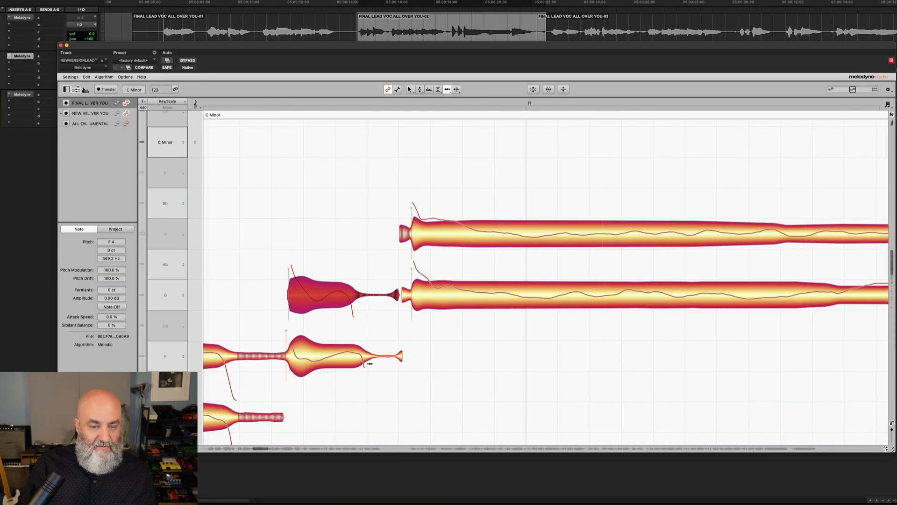
right_click(369, 363)
click(359, 364)
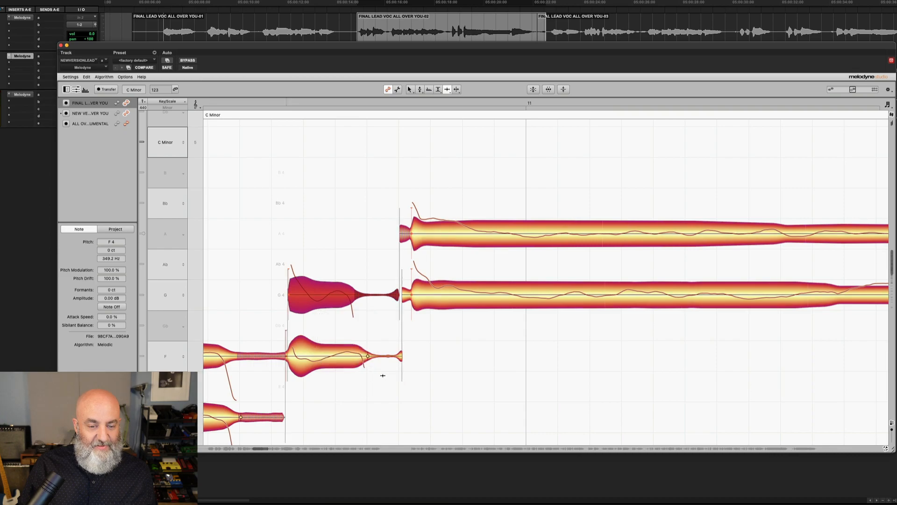
click(357, 356)
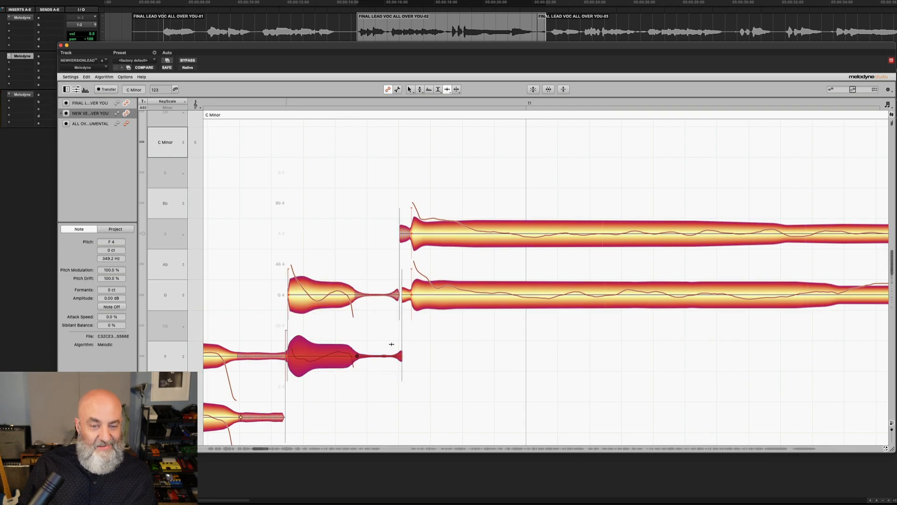
Move the start of the next doubled F4 note slightly earlier to meet the lead's note
scroll(386, 346, right, 15)
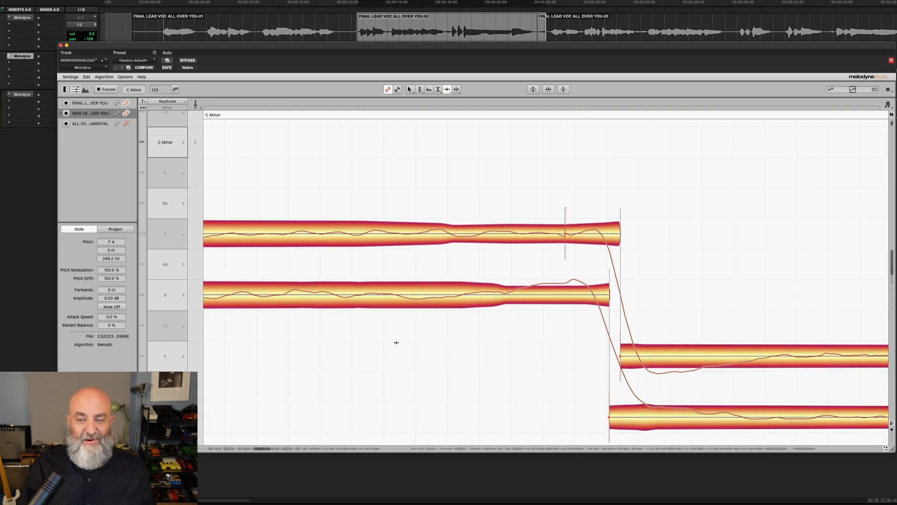
scroll(396, 343, down, 5)
scroll(400, 330, right, 3)
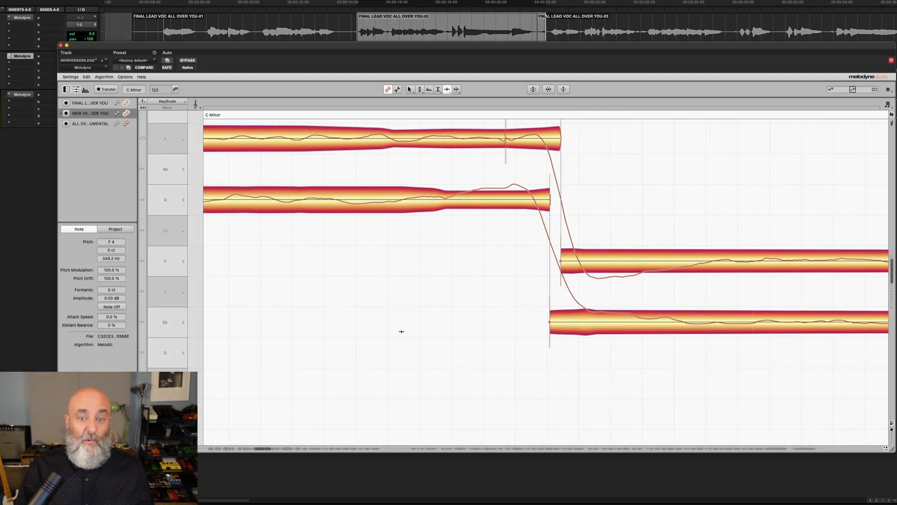
scroll(401, 331, right, 15)
scroll(401, 331, right, 4)
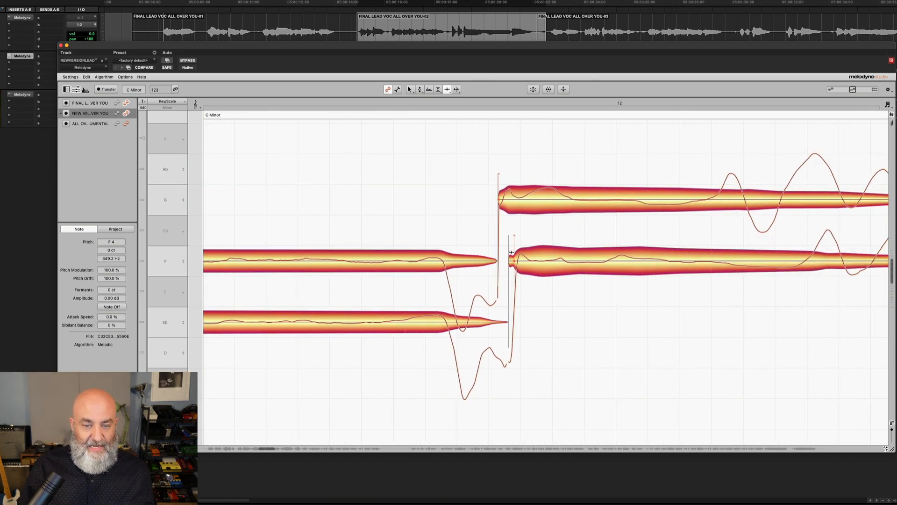
right_click(502, 232)
click(501, 240)
drag(512, 244, 505, 257)
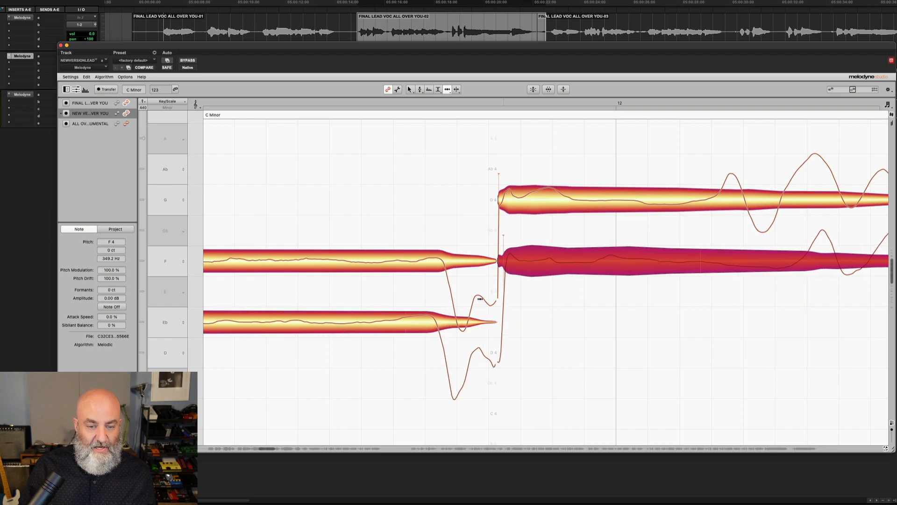
Switch to the Time Tool and lengthen the end of the doubled Eb4 note slightly
click(450, 327)
right_click(450, 327)
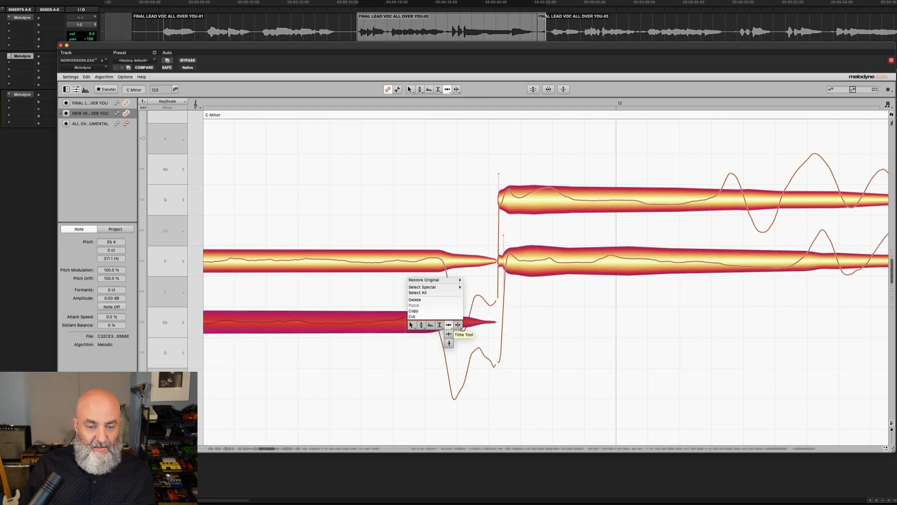
click(449, 333)
drag(447, 323, 457, 322)
scroll(480, 322, right, 10)
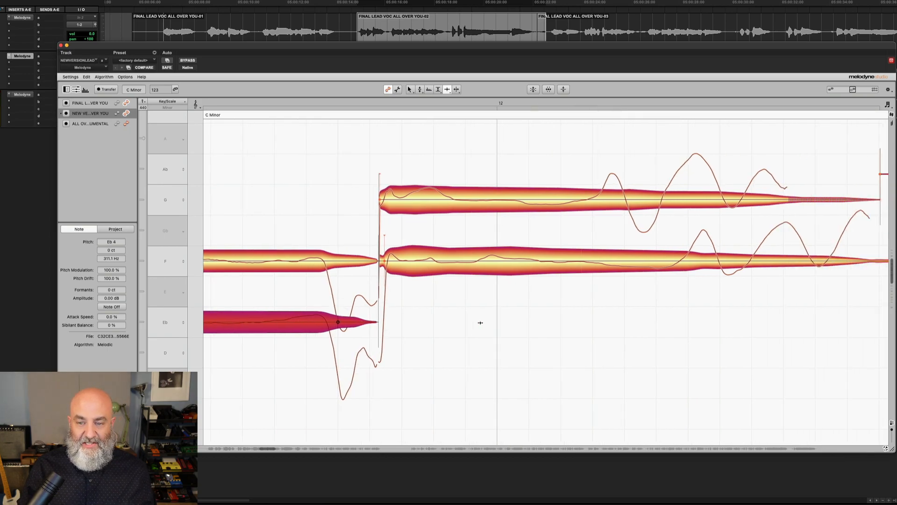
scroll(480, 323, left, 2)
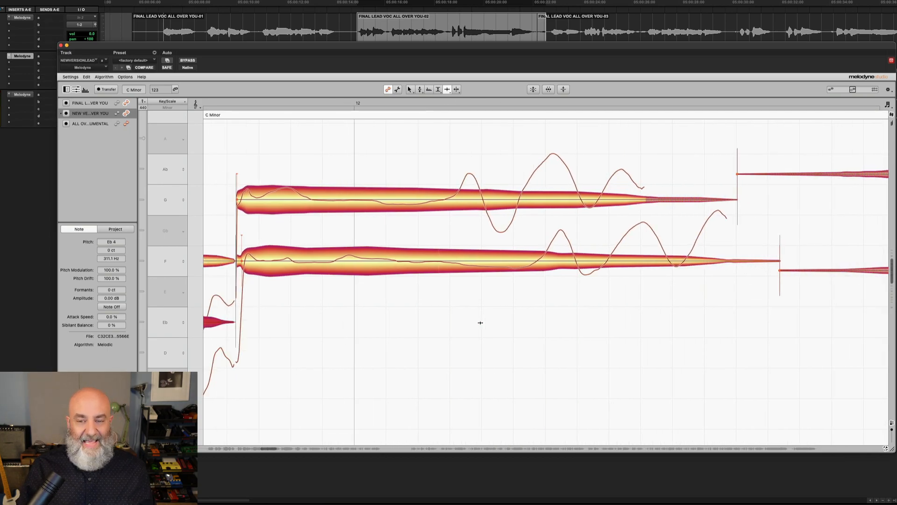
Stretch the end of the lead's long G4 note later so it ends with the doubled F4 note
right_click(683, 192)
click(685, 175)
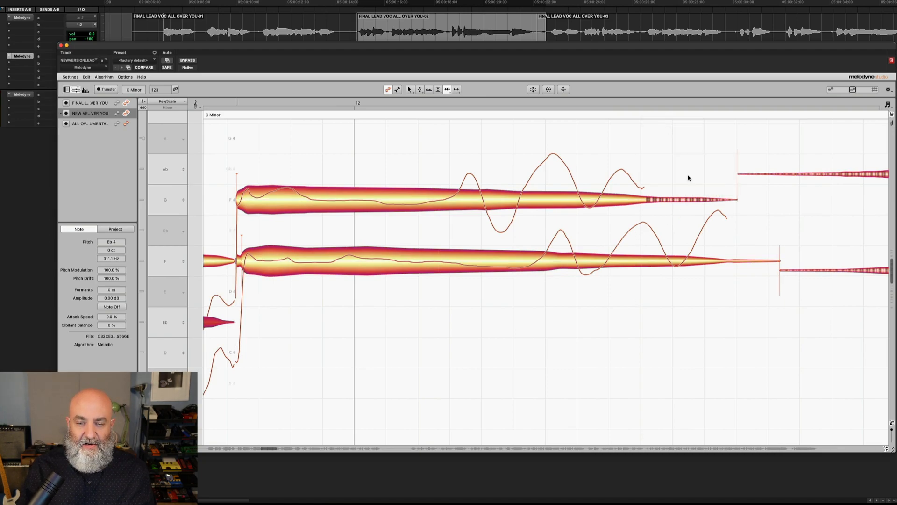
drag(736, 178, 779, 188)
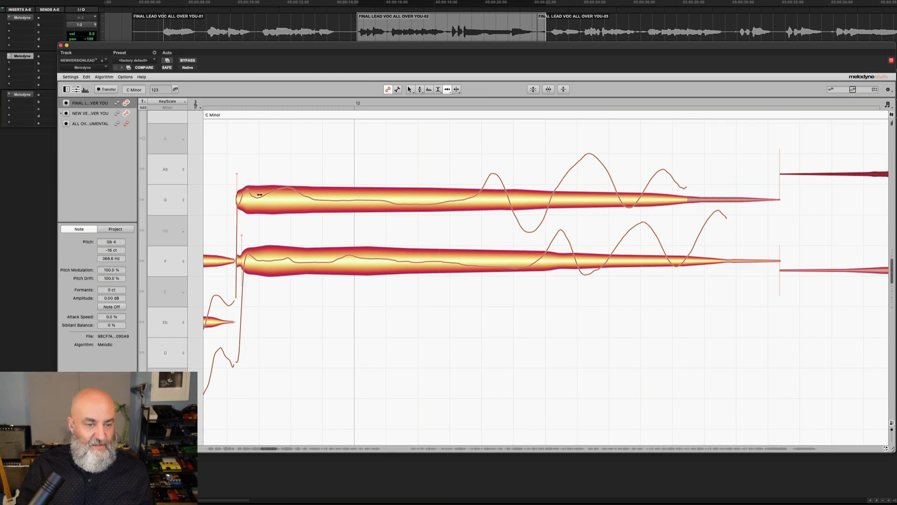
Switch to the Time Handle Tool and move time handles inside the doubled long F4 note to adjust its timing
right_click(701, 260)
click(702, 276)
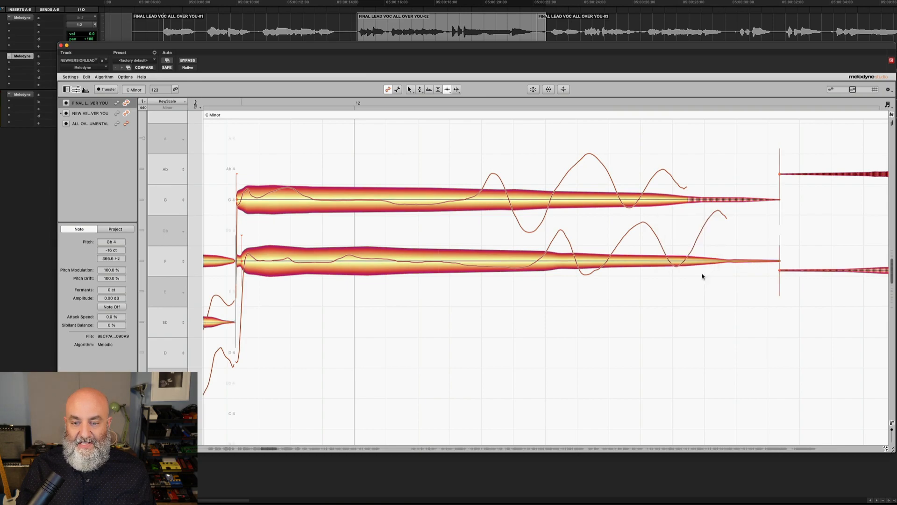
click(727, 260)
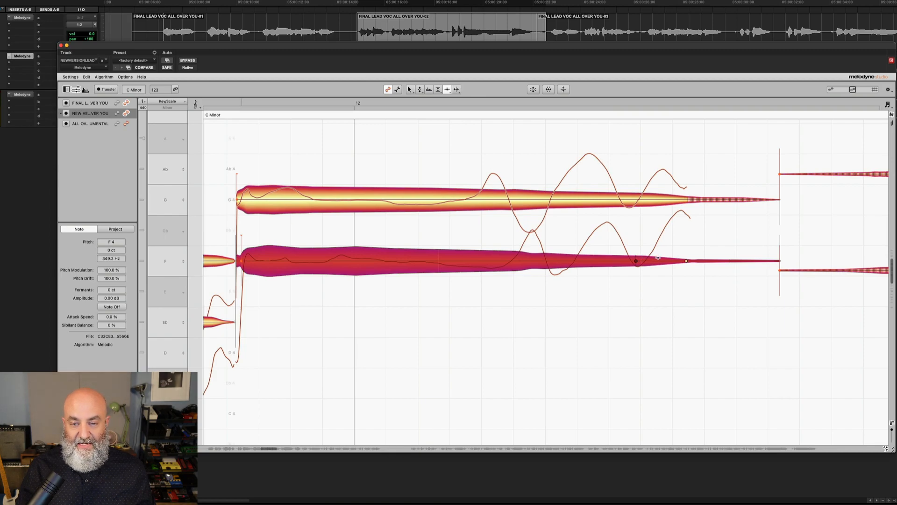
drag(638, 263, 661, 261)
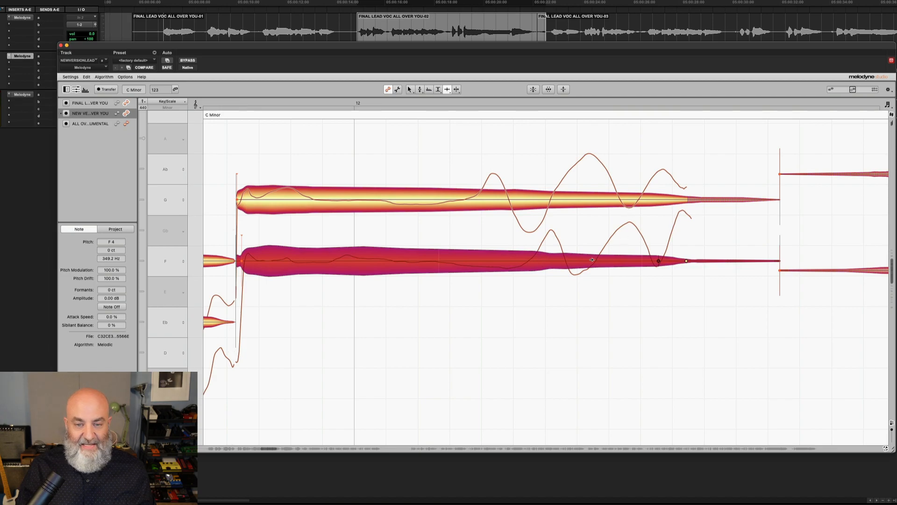
drag(578, 261, 527, 266)
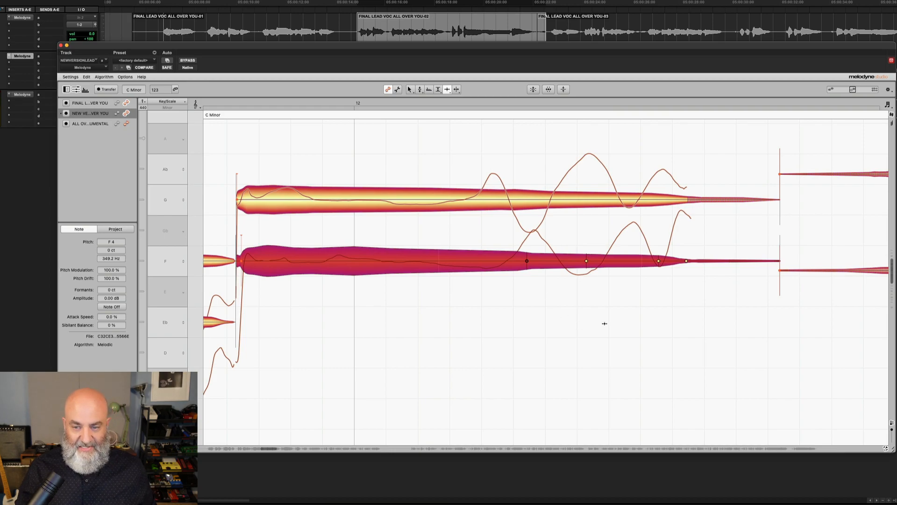
Zoom out and play the section back with the Melodyne plugin bypassed and re-enabled to compare
drag(604, 323, 495, 324)
scroll(546, 321, left, 3)
scroll(496, 339, left, 3)
drag(498, 357, 461, 350)
scroll(462, 350, left, 2)
scroll(461, 350, down, 3)
scroll(462, 350, left, 3)
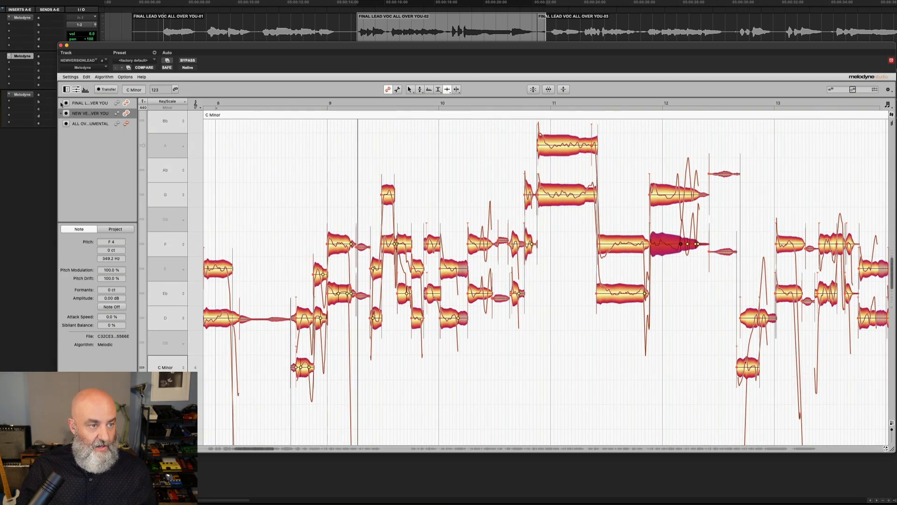
super+click(24, 56)
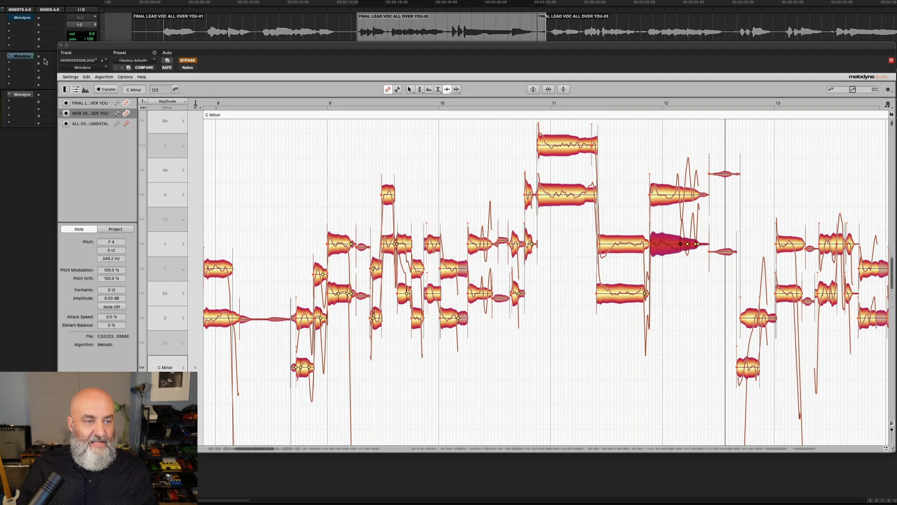
super+click(25, 58)
key(space)
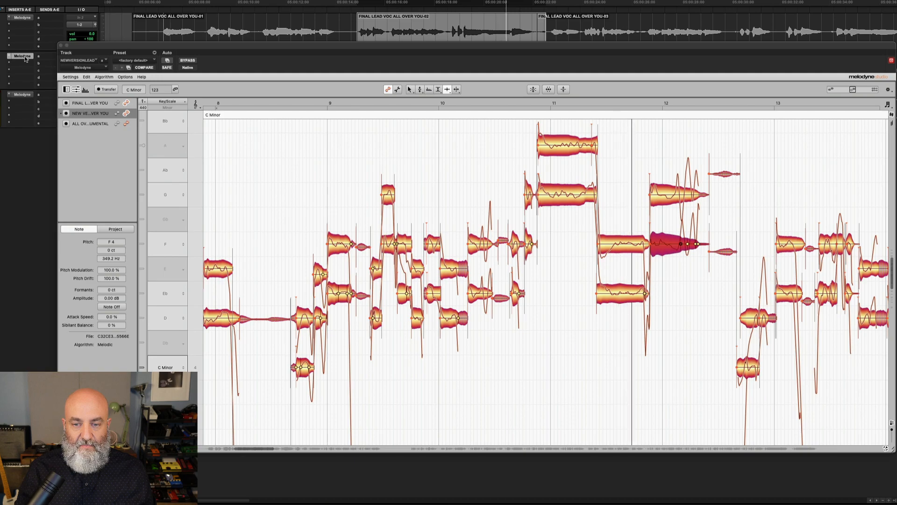
key(space)
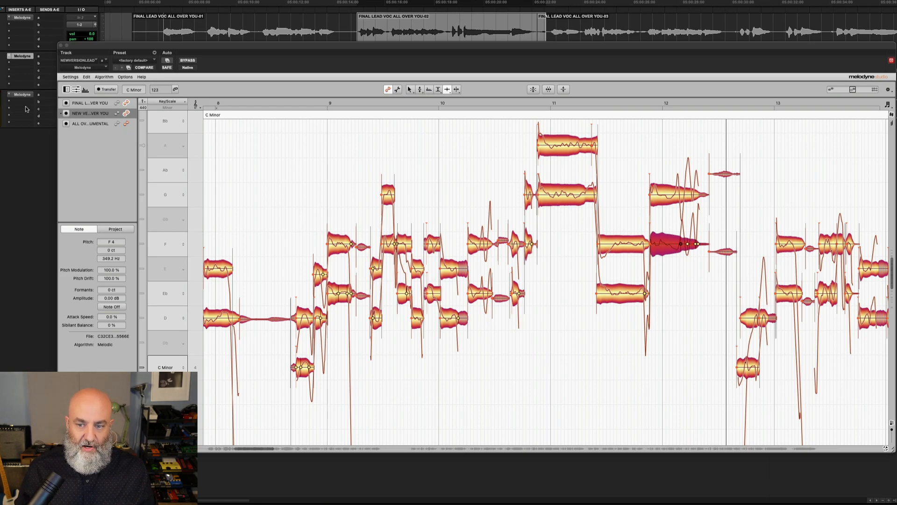
Enlarge the pitch view, move to bar 27 and play back the passage to check the doubled notes
click(892, 424)
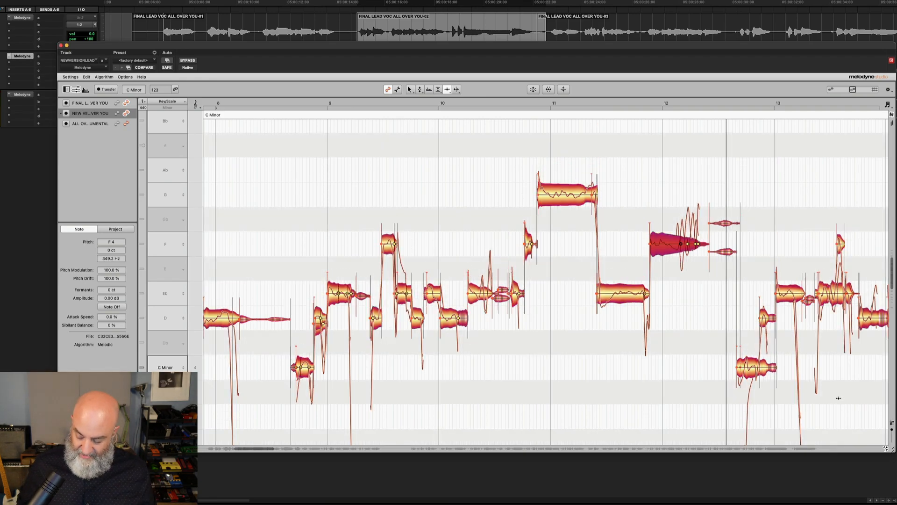
key(Tab)
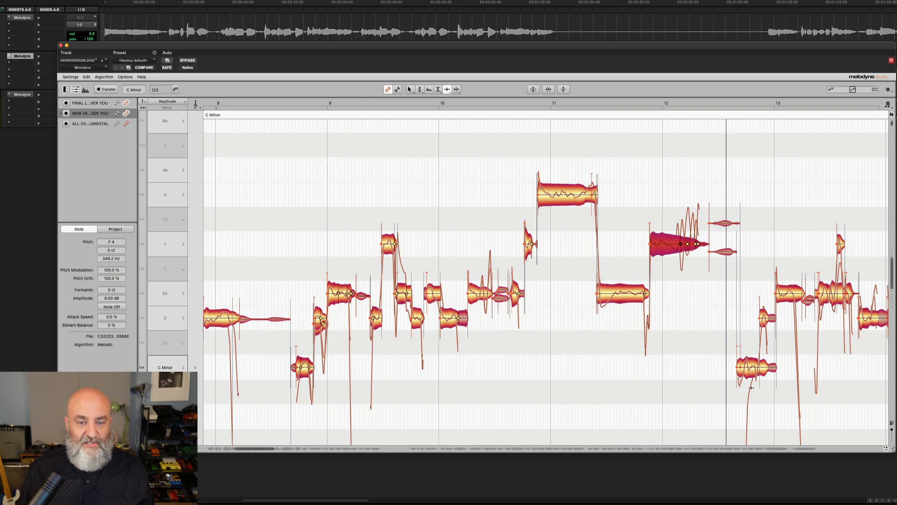
click(671, 393)
key(space)
key(space)
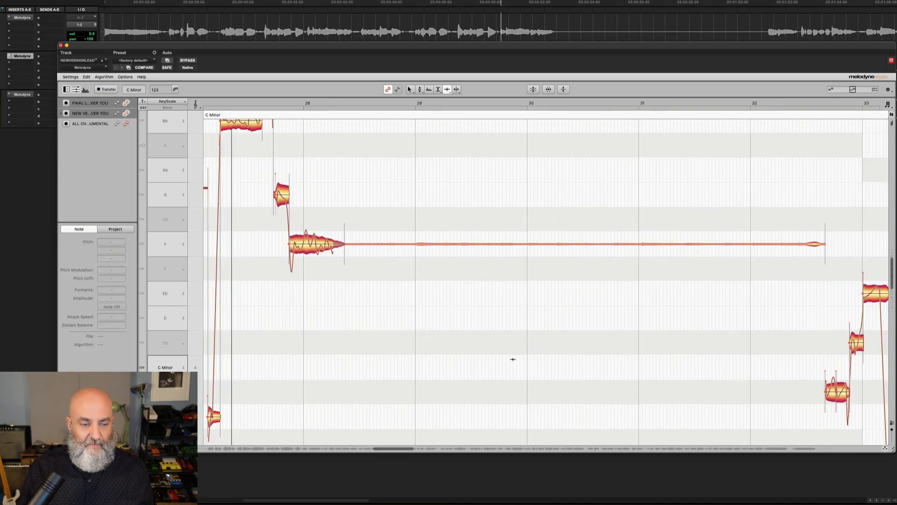
drag(391, 358, 493, 338)
scroll(489, 361, left, 10)
scroll(493, 338, left, 5)
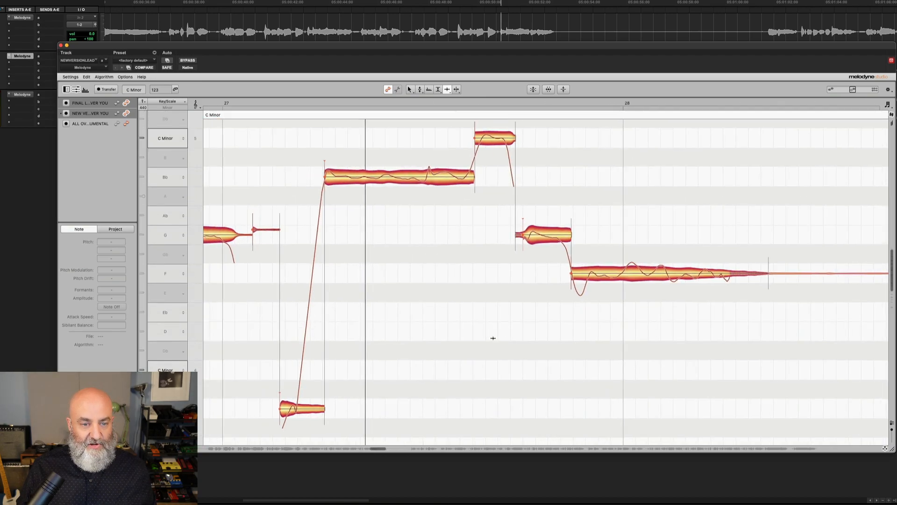
key(space)
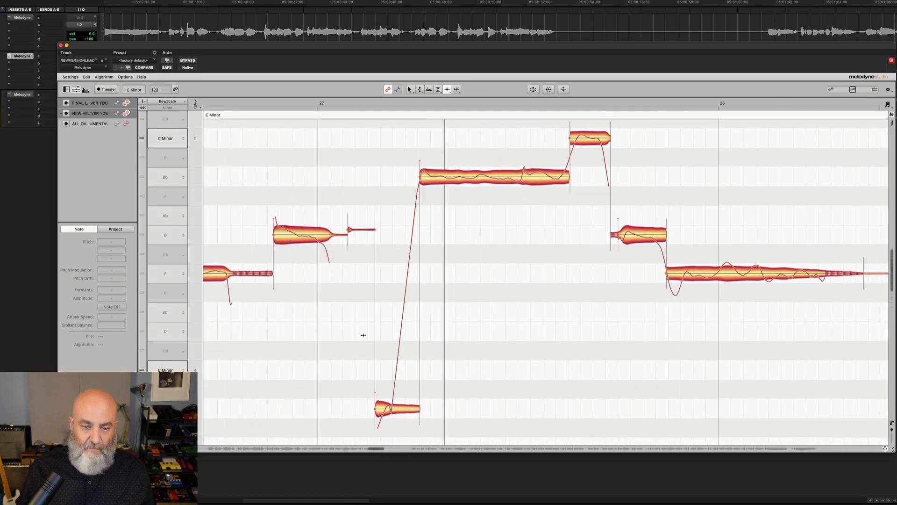
key(space)
key(space)
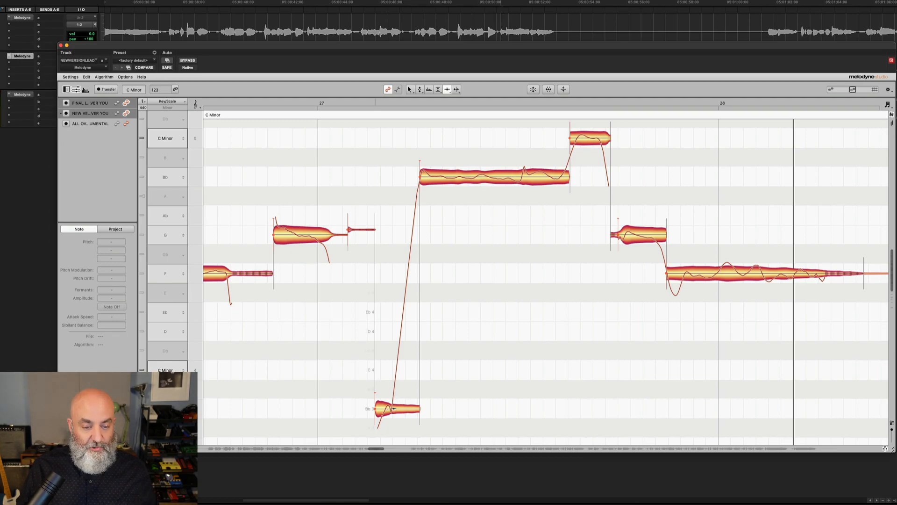
Try moving a time handle inside the doubled Bb3 note later, play it, and undo the change
click(394, 409)
drag(393, 409, 433, 410)
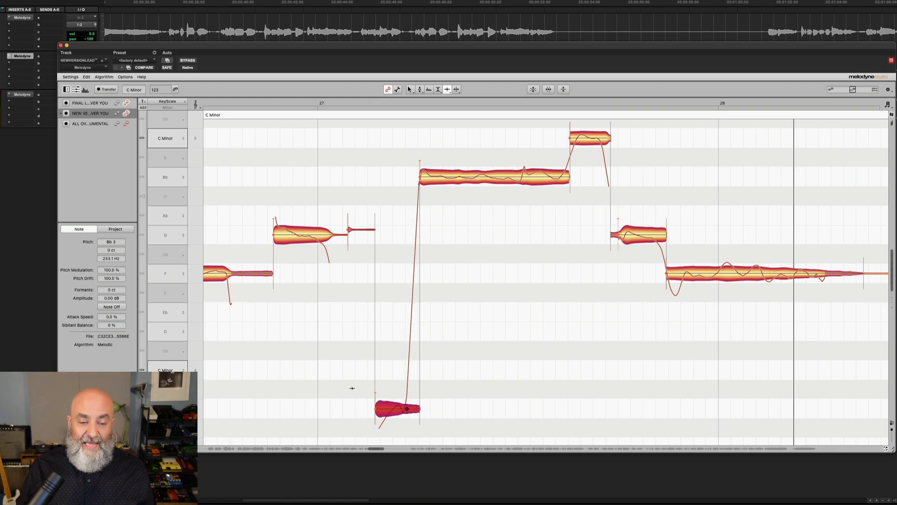
key(space)
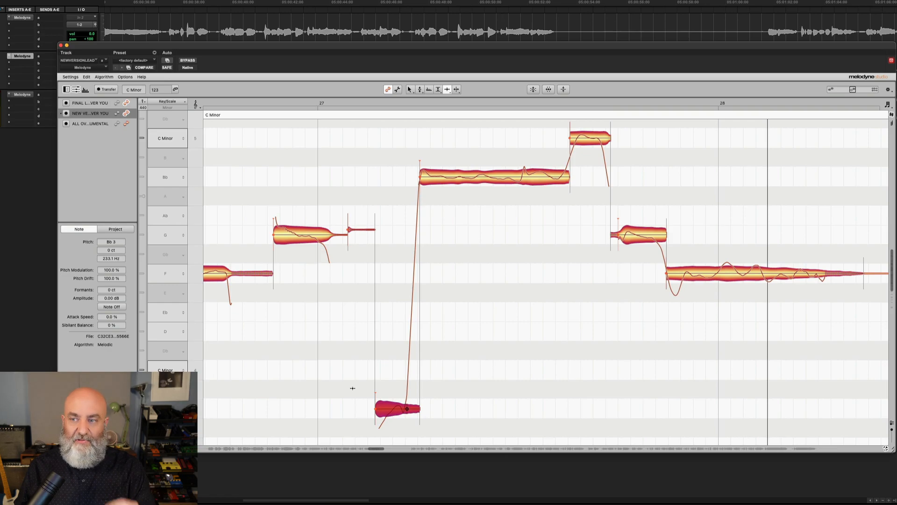
key(super+z)
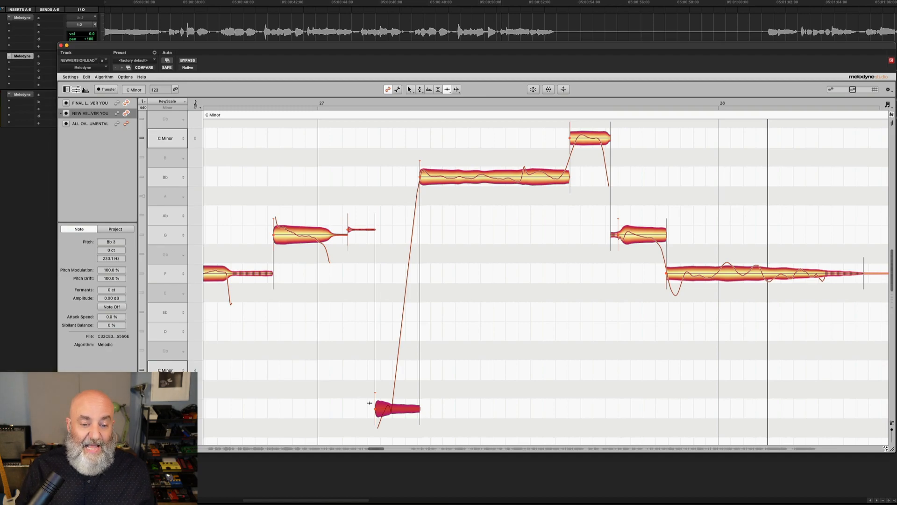
Move a time handle inside the doubled Bb3 note later to align it with the lead, and play it back
scroll(380, 407, up, 3)
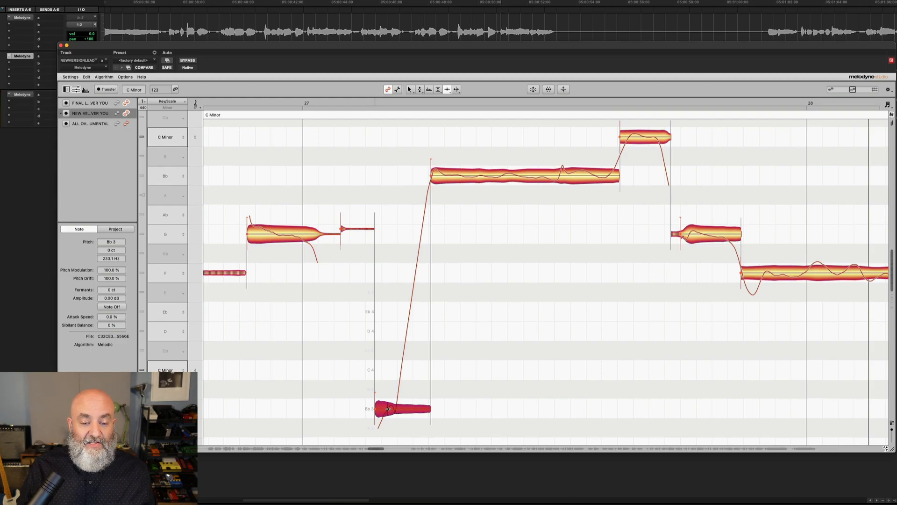
drag(388, 409, 434, 408)
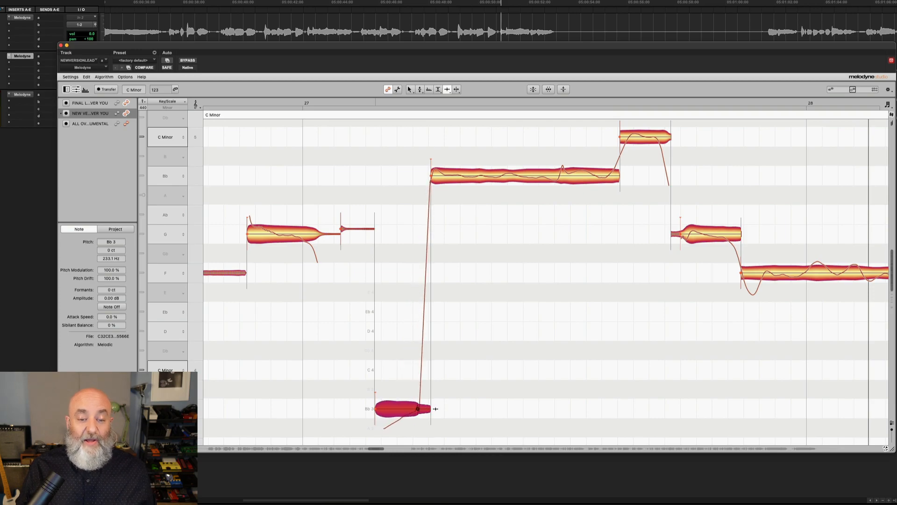
key(space)
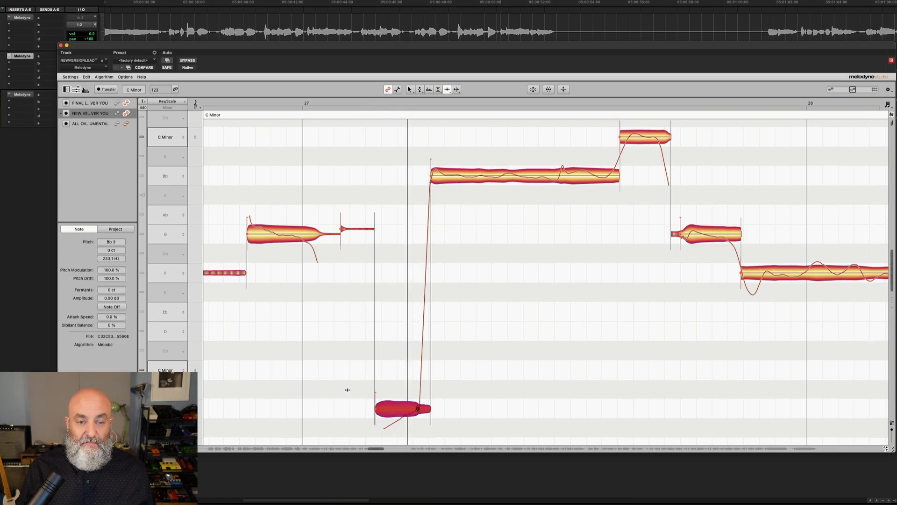